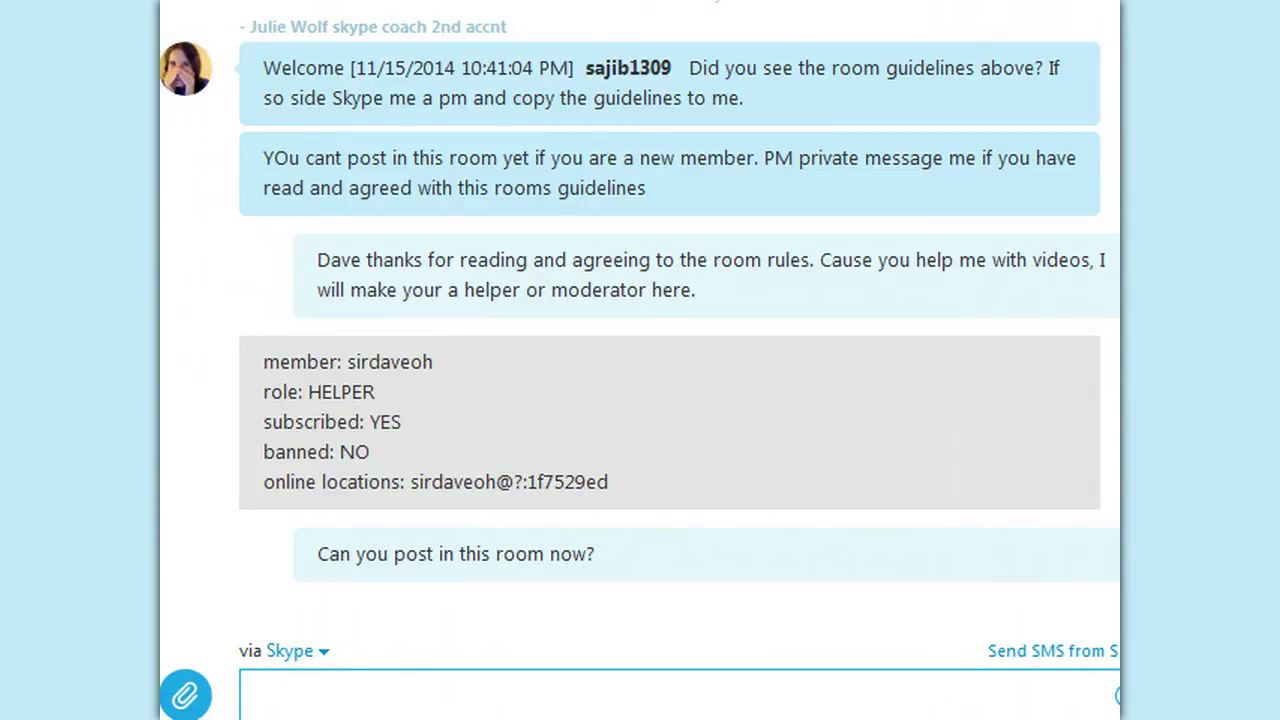
Step: Confirm Dave's role line reads HELPER, then start typing /get options in the message box
triple_click(345, 392)
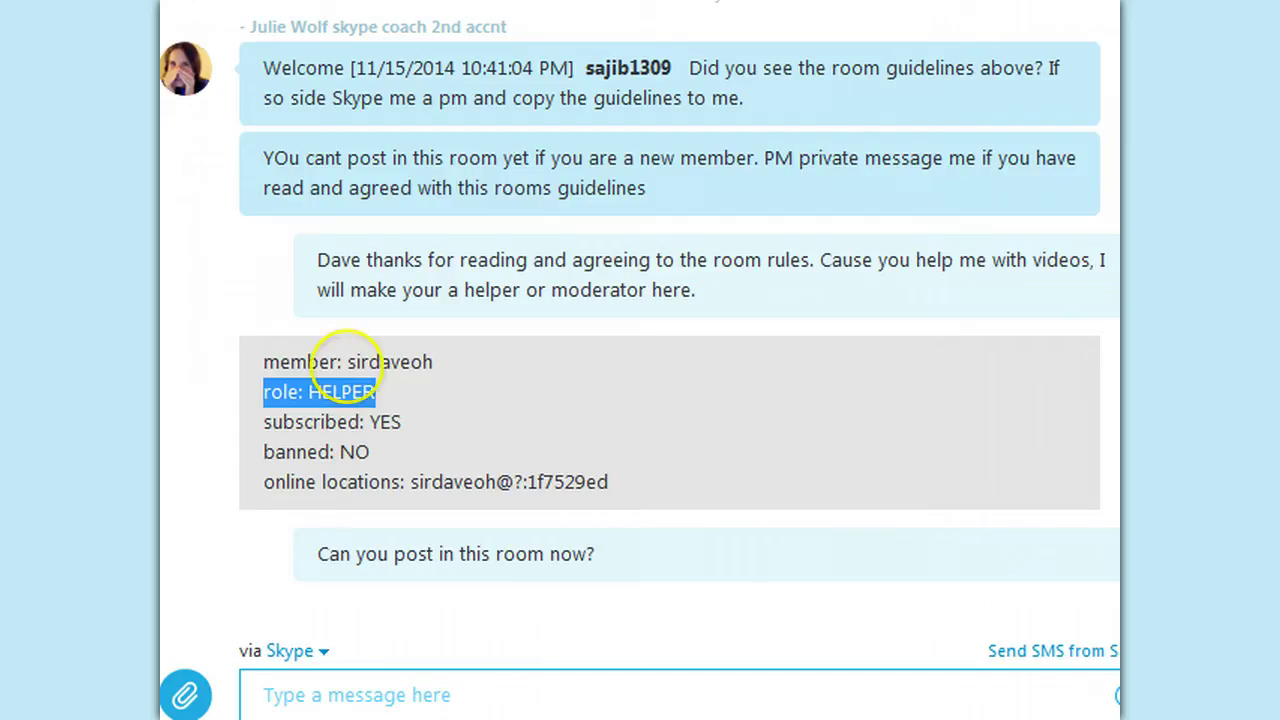
click(330, 370)
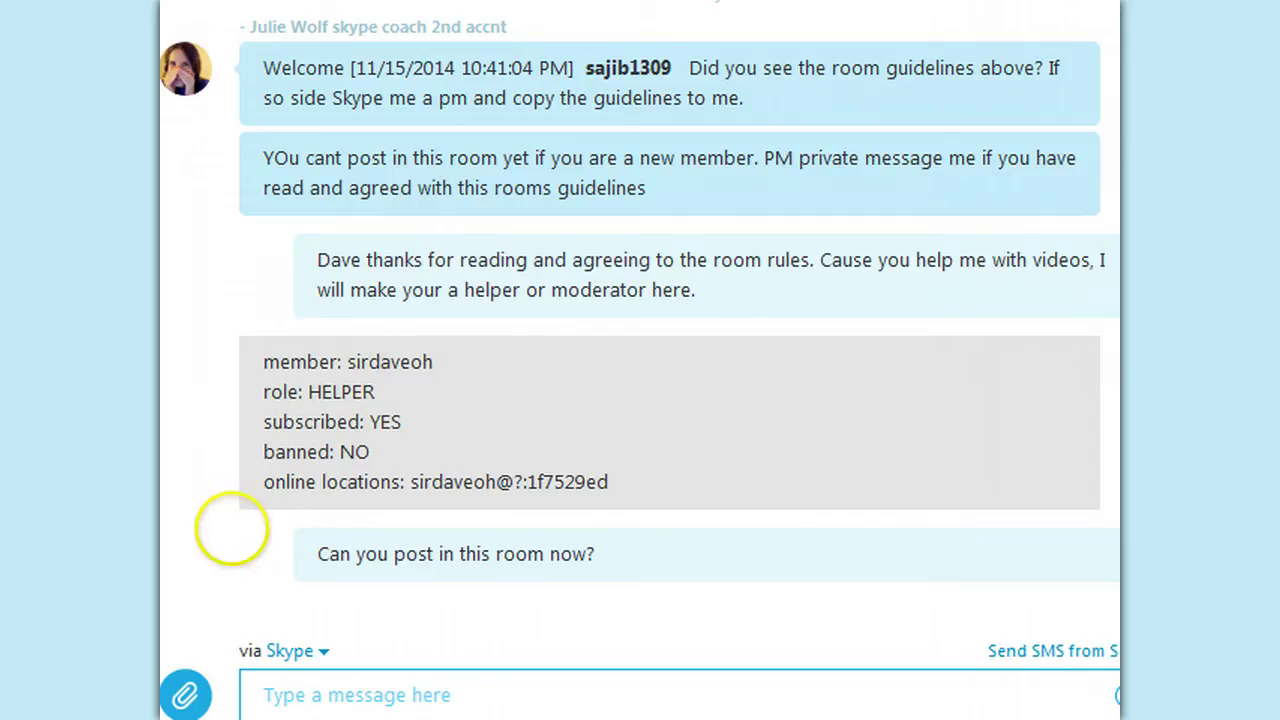
click(505, 692)
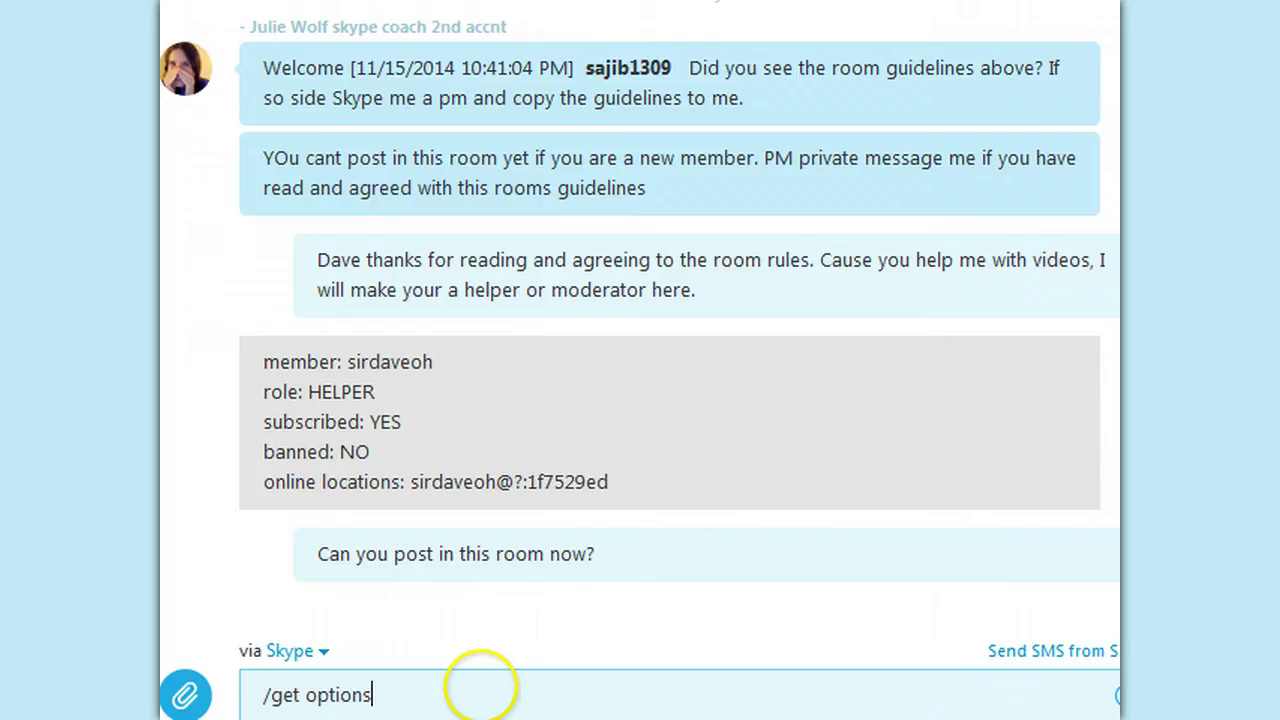
Step: Send /get options and highlight JOINERS_BECOME_LISTENERS and HISTORY_DISCLOSED in the reply
key(Return)
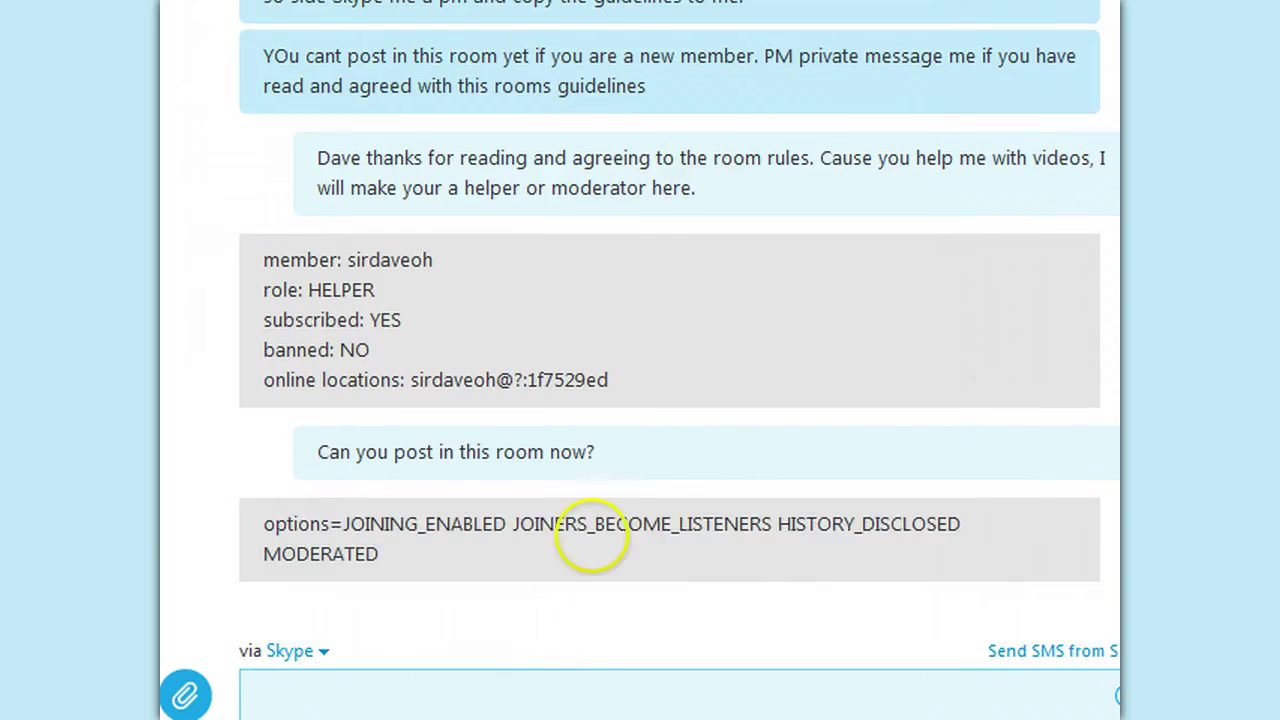
drag(507, 524, 772, 524)
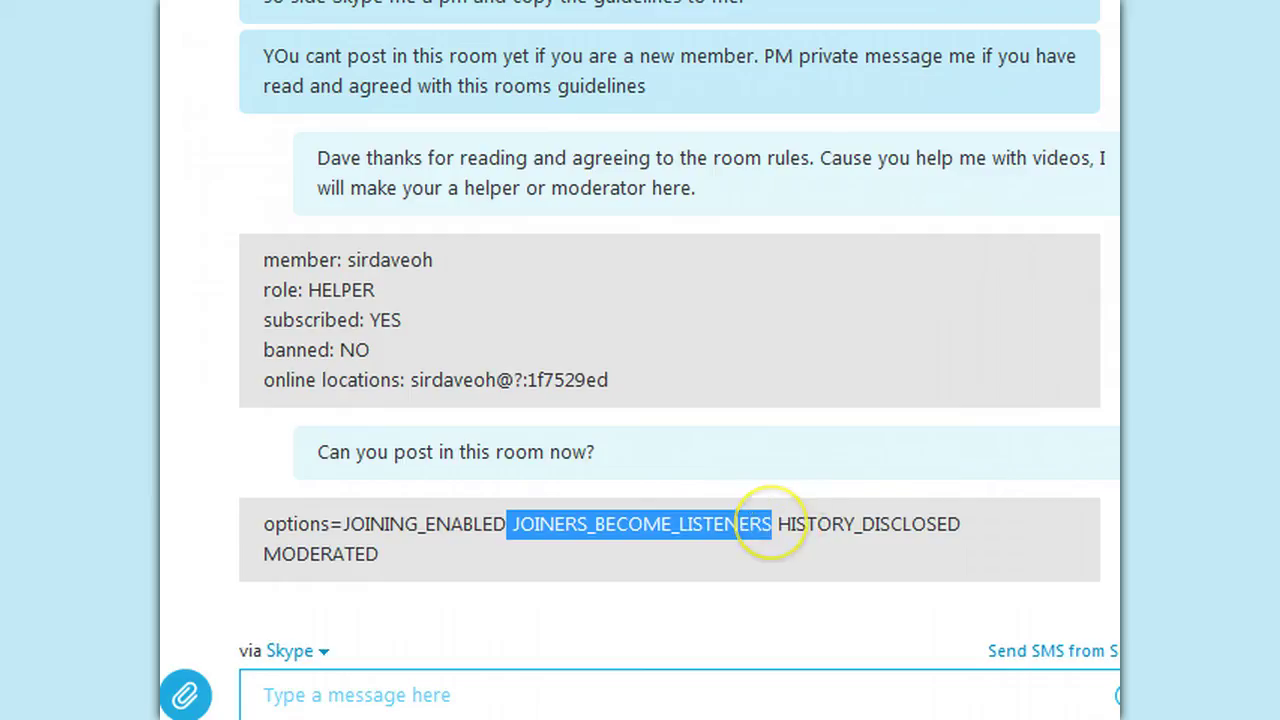
drag(778, 524, 947, 524)
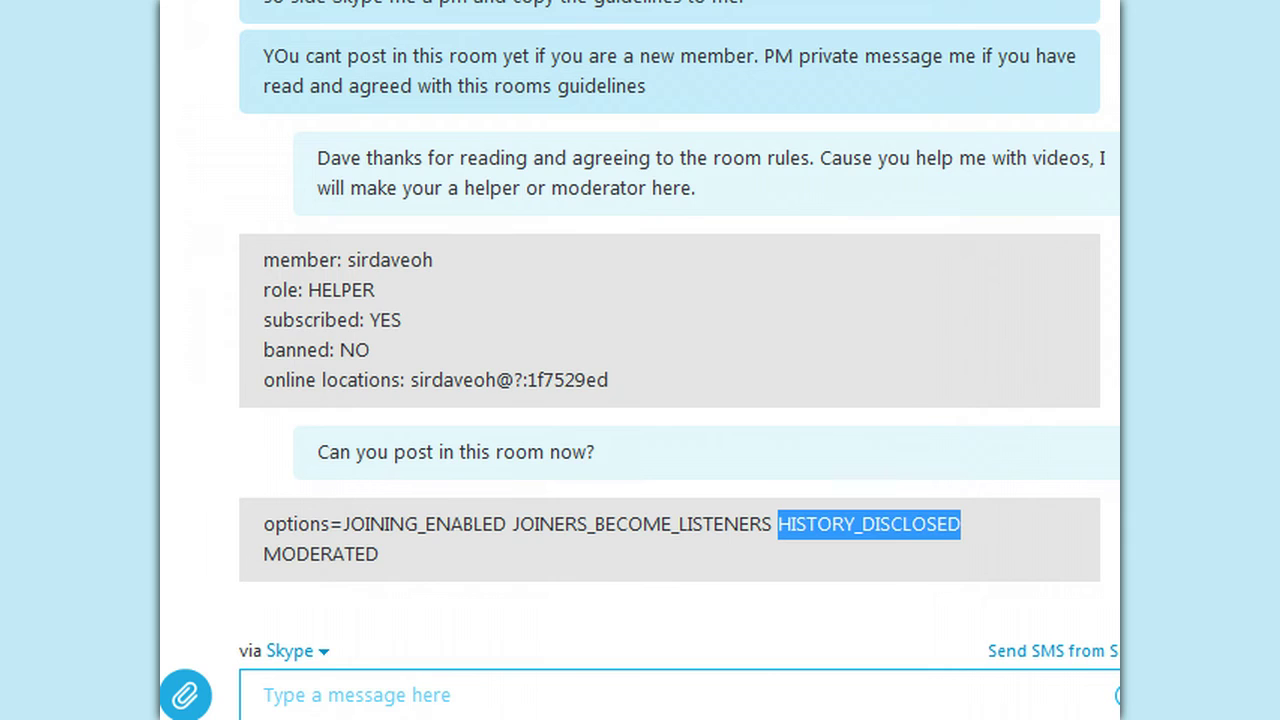
scroll(640, 293, up, 15)
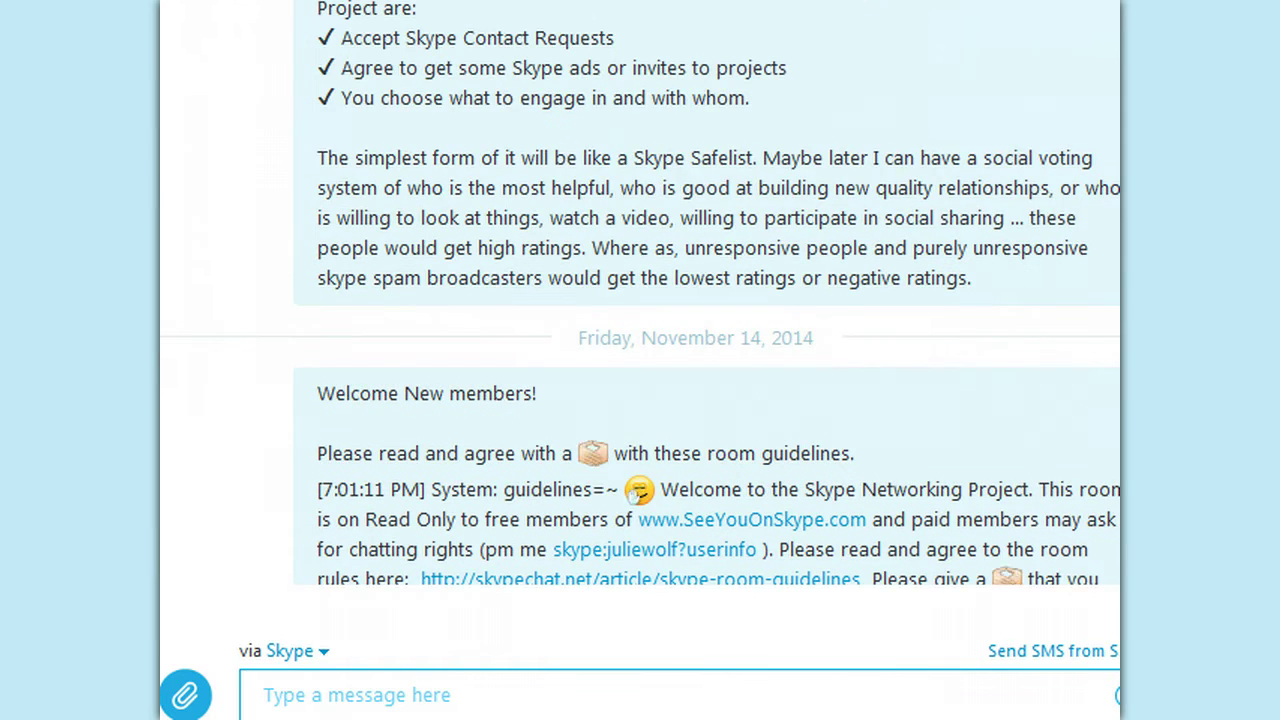
scroll(640, 300, down, 3)
scroll(640, 300, up, 6)
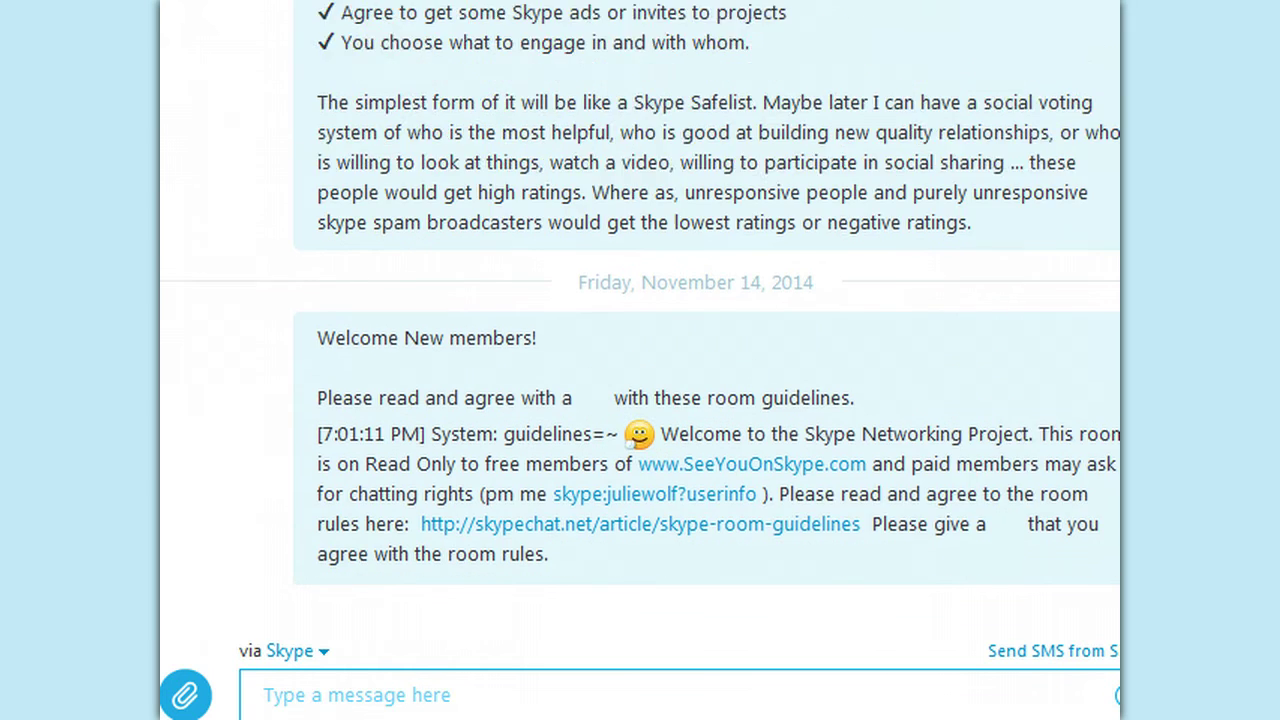
scroll(630, 565, up, 10)
scroll(630, 565, down, 3)
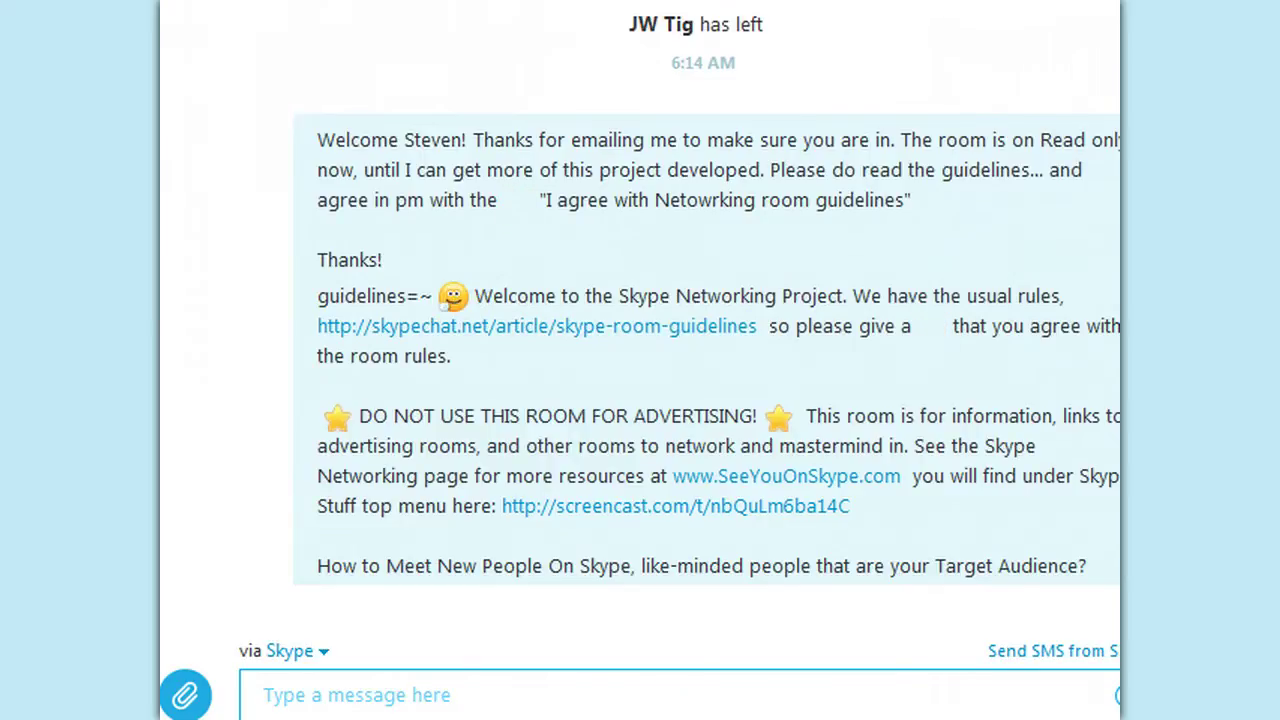
scroll(444, 302, down, 3)
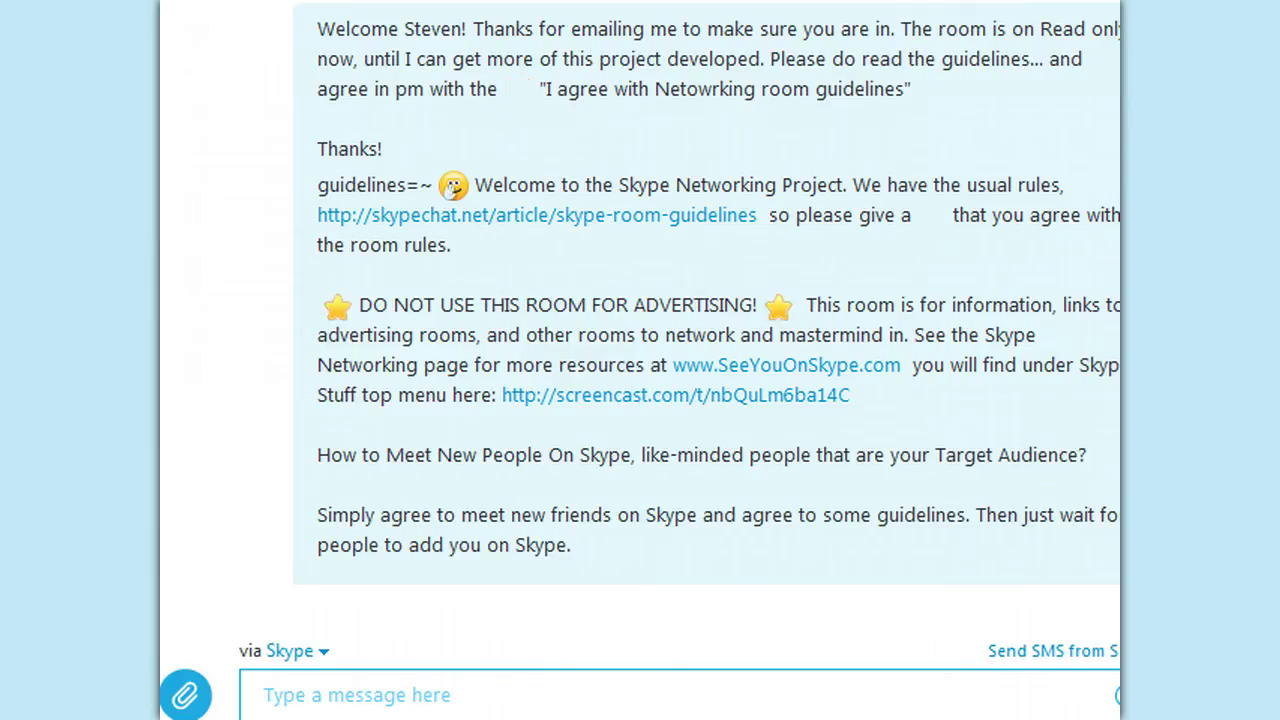
scroll(700, 300, down, 3)
scroll(700, 300, down, 3)
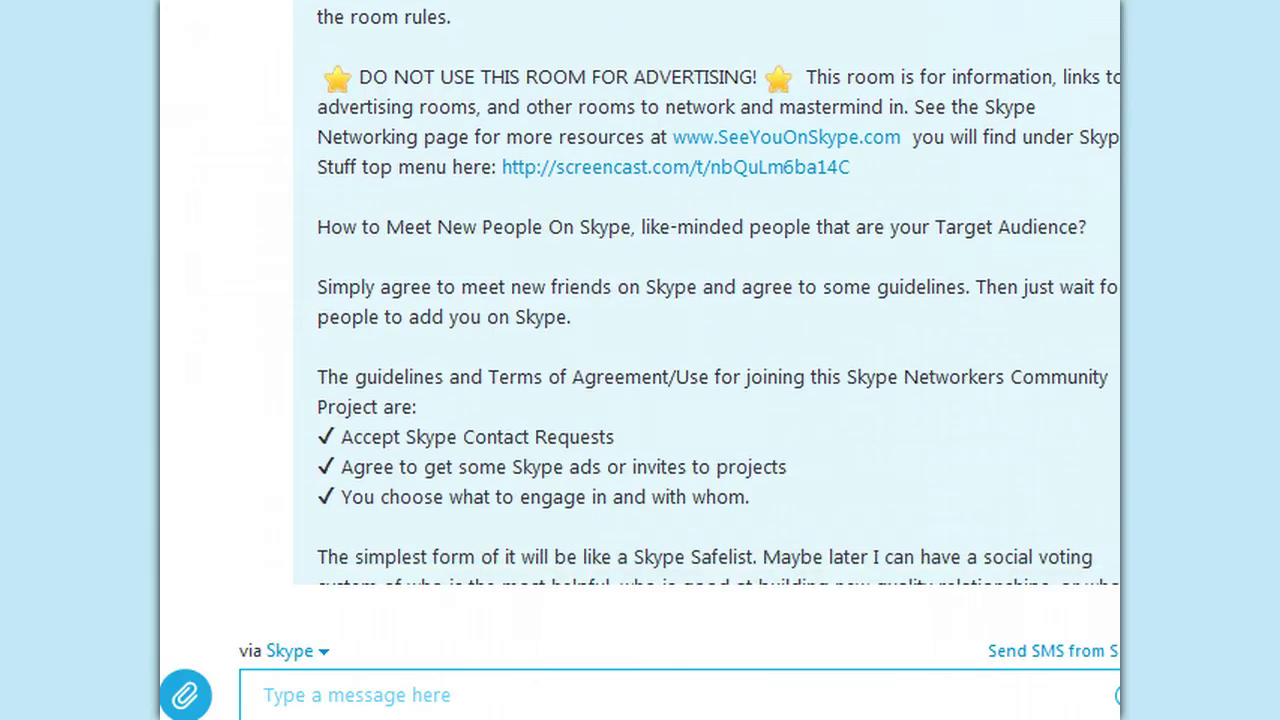
scroll(700, 300, down, 4)
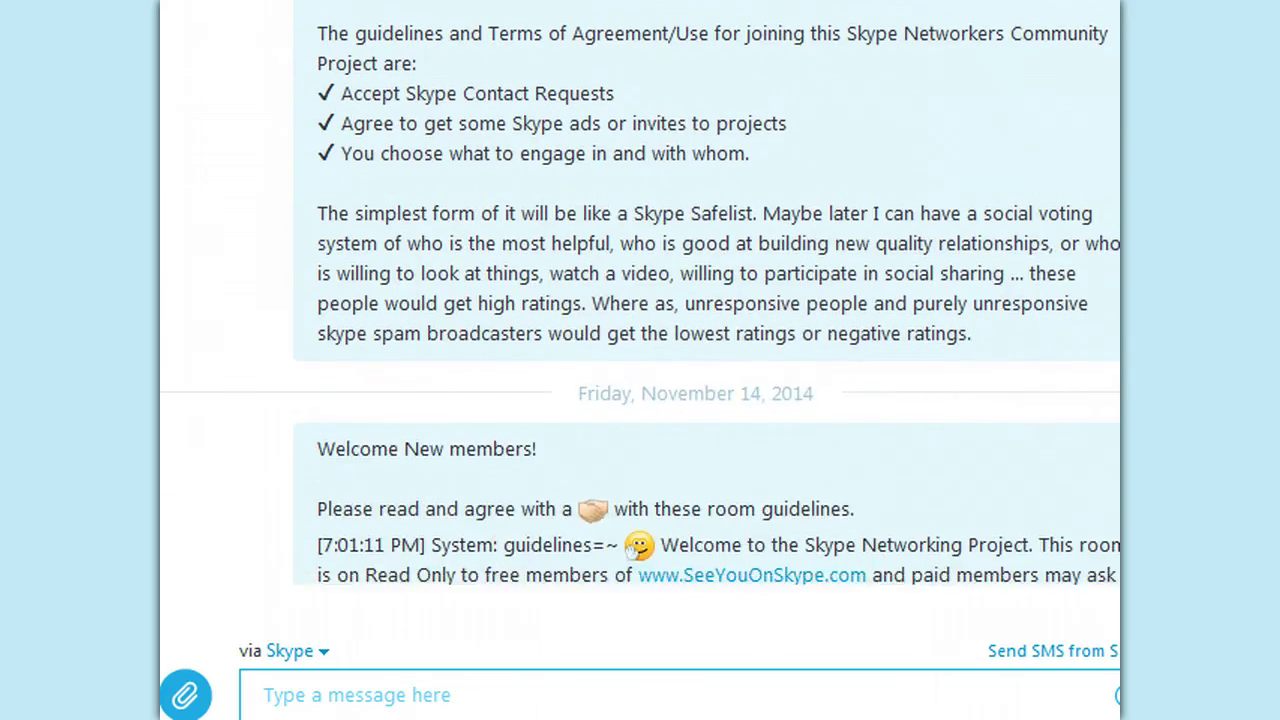
scroll(640, 300, down, 8)
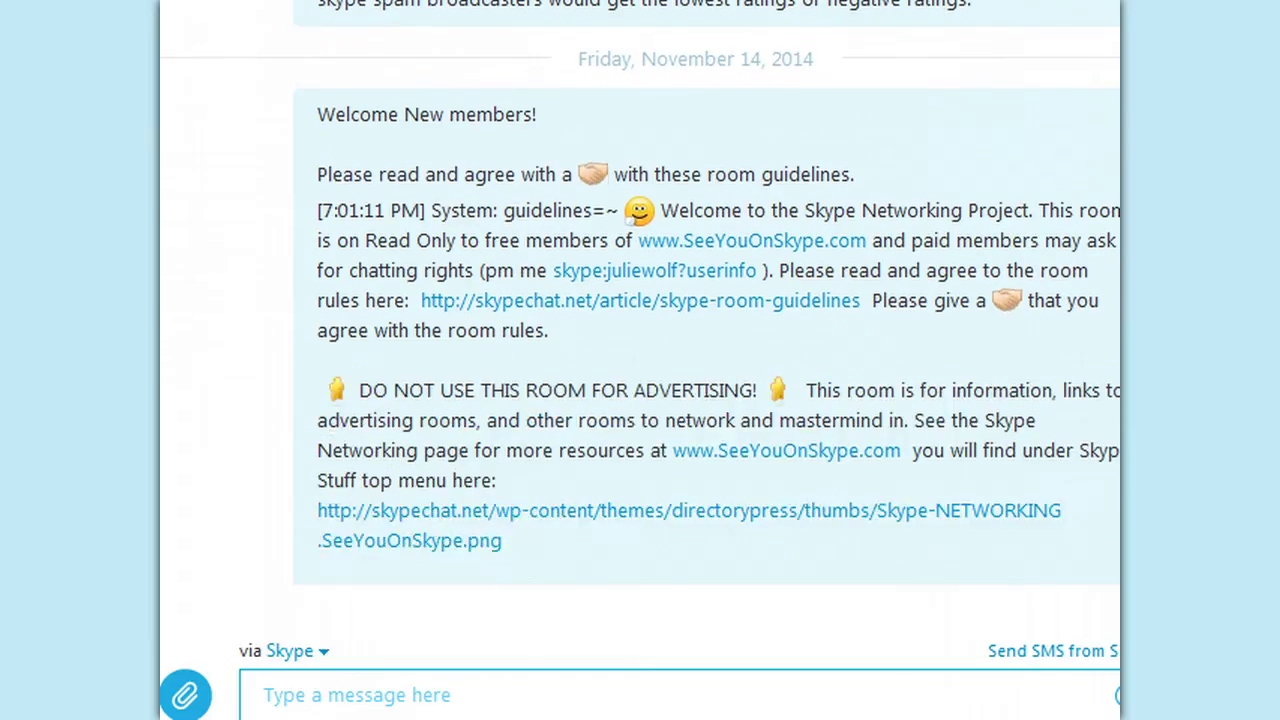
scroll(640, 300, down, 8)
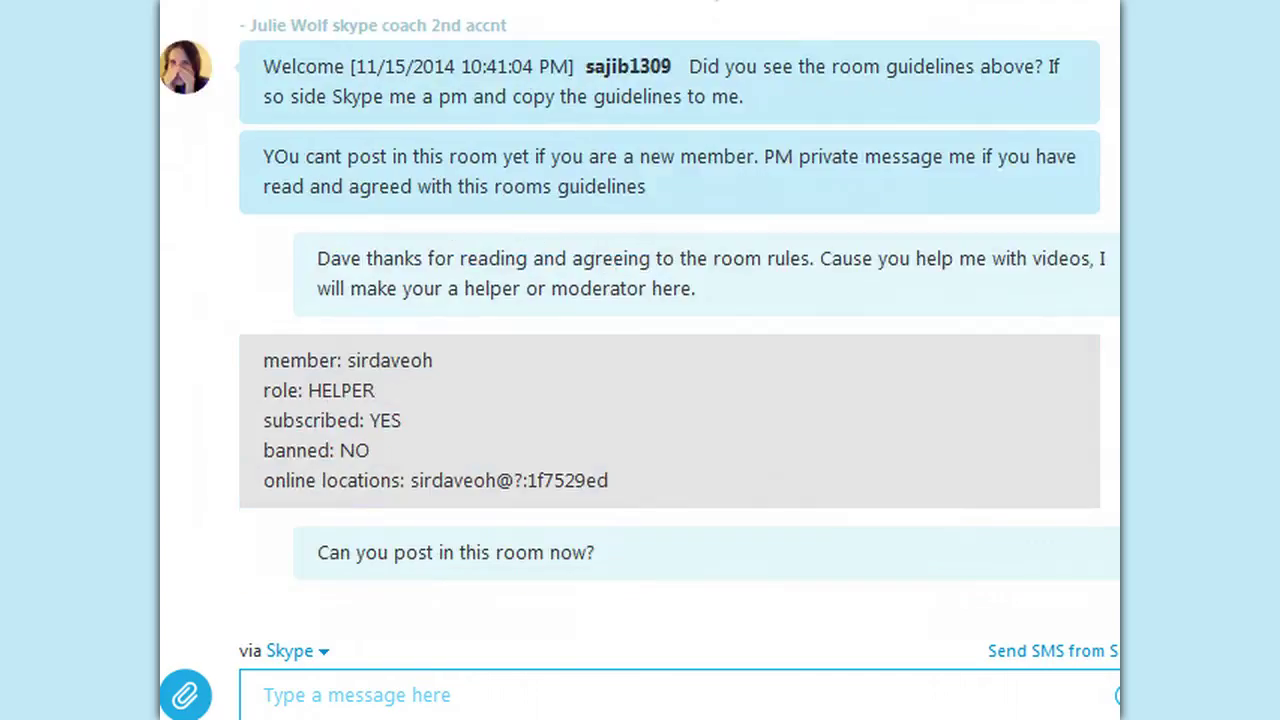
double_click(868, 524)
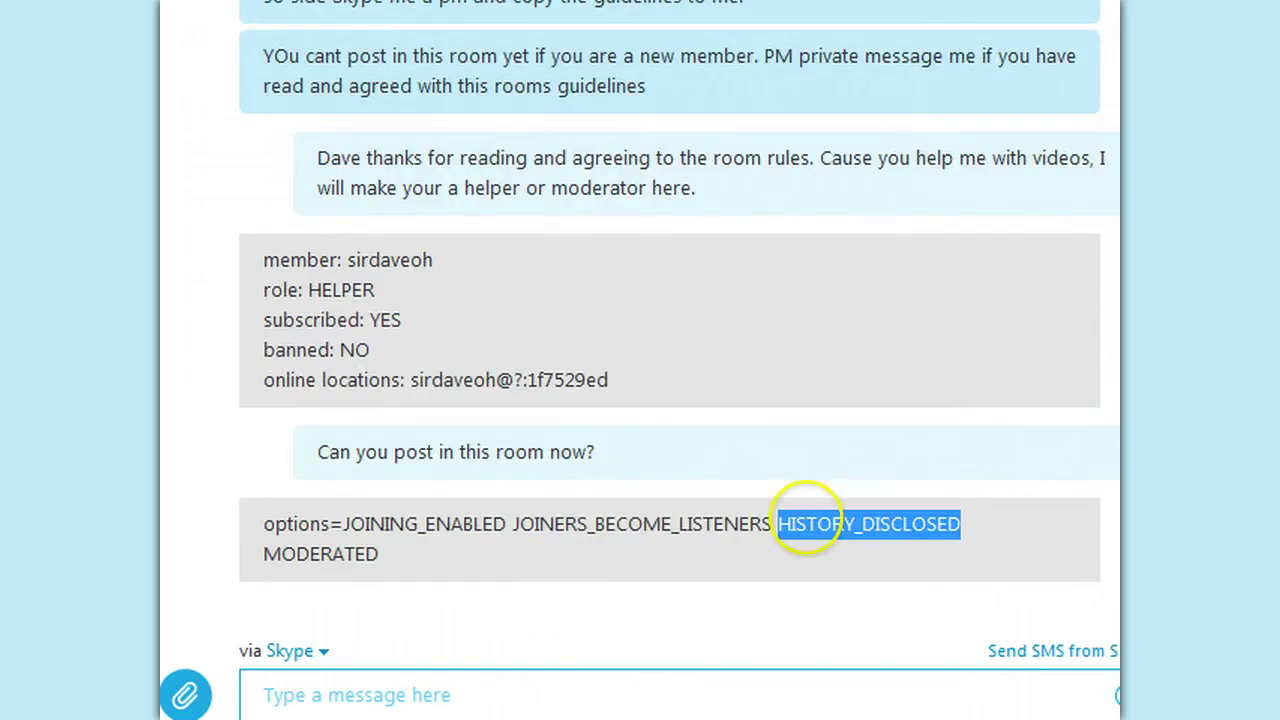
Step: Highlight JOINERS_BECOME_LISTENERS again in the room-options reply
drag(508, 526, 738, 526)
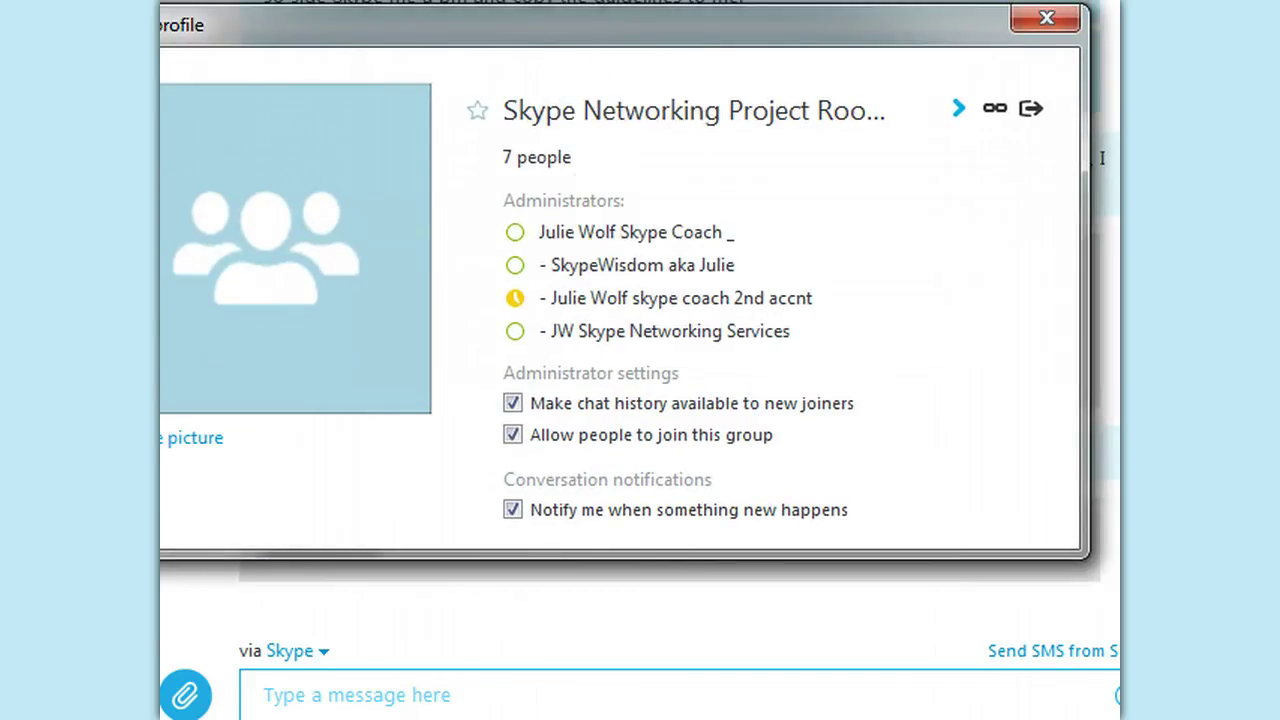
Step: Nudge the Group profile window slightly right, then close it
drag(620, 24, 671, 23)
key(Escape)
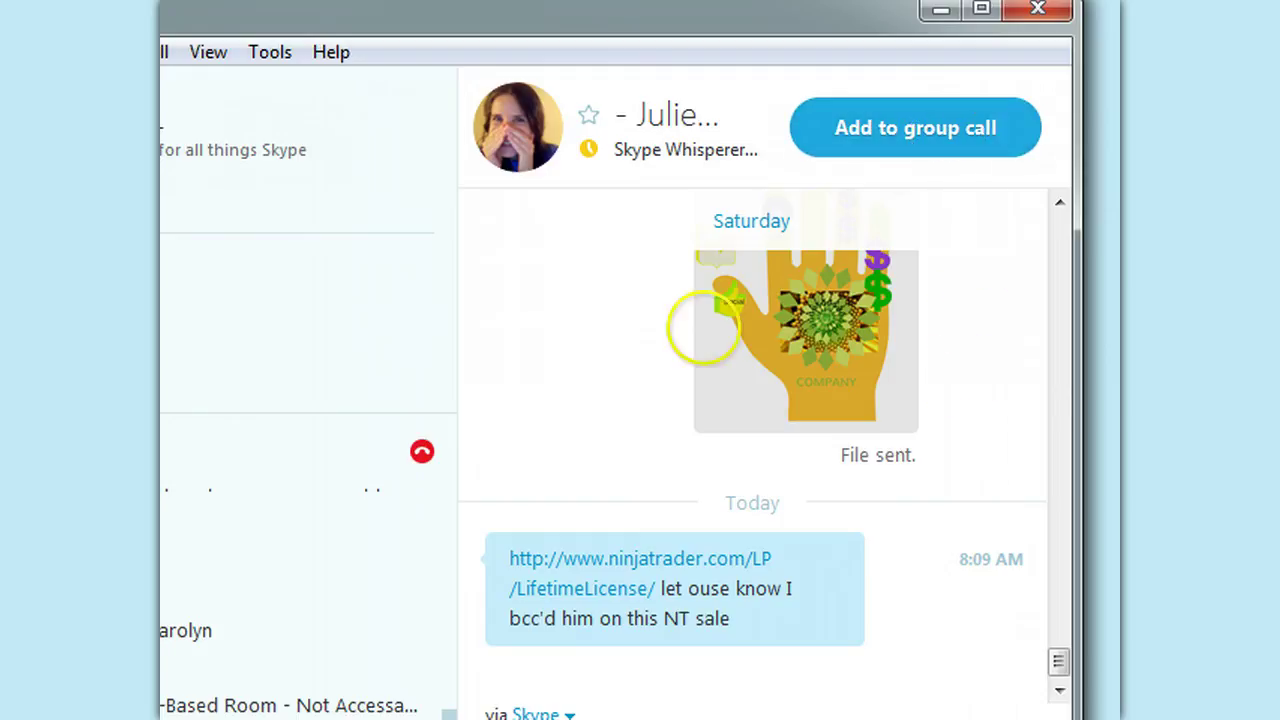
Step: Open the recent call conversation and shift the Skype window slightly left
click(290, 452)
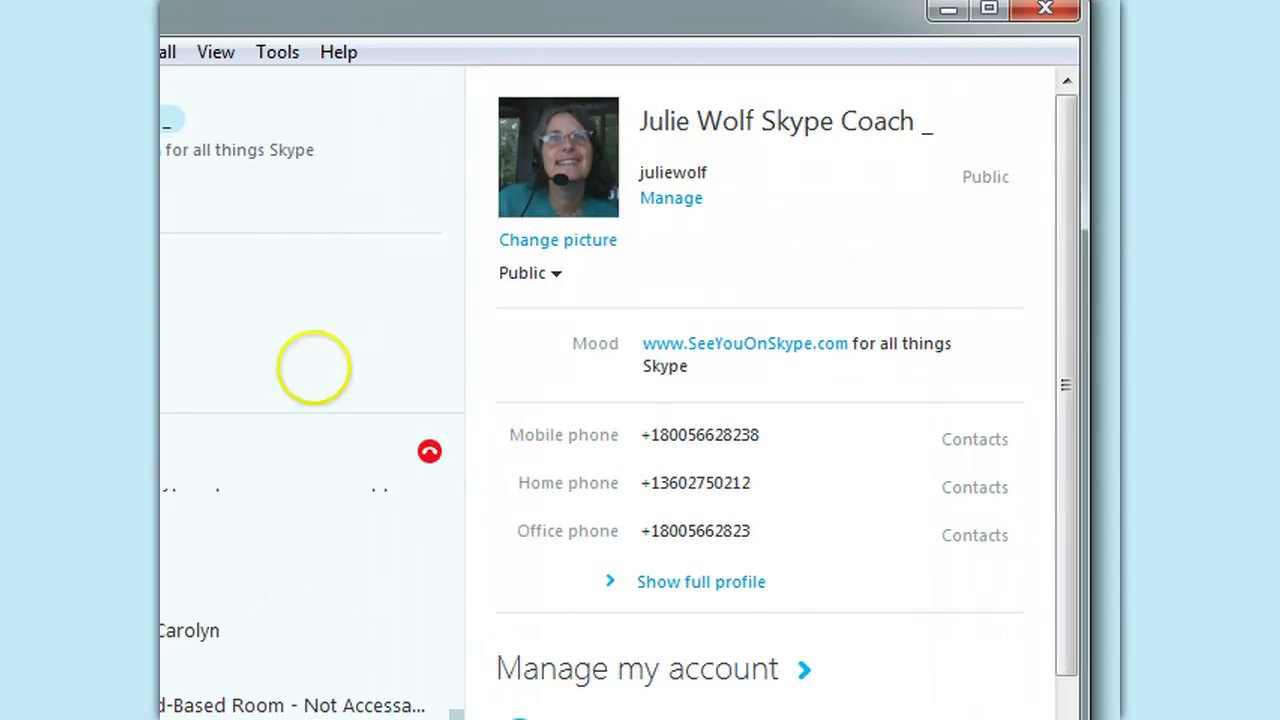
drag(337, 14, 181, 27)
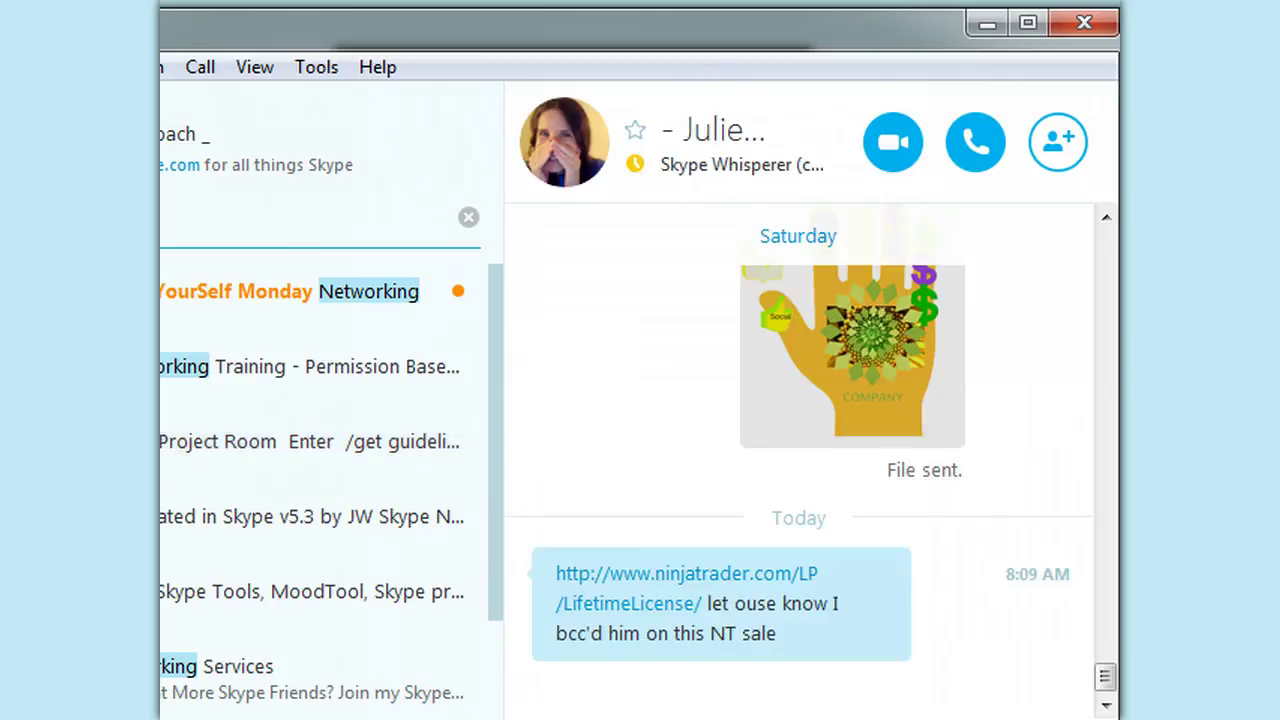
Step: Move the Skype window left and place a voice call to the open contact
drag(751, 49, 546, 64)
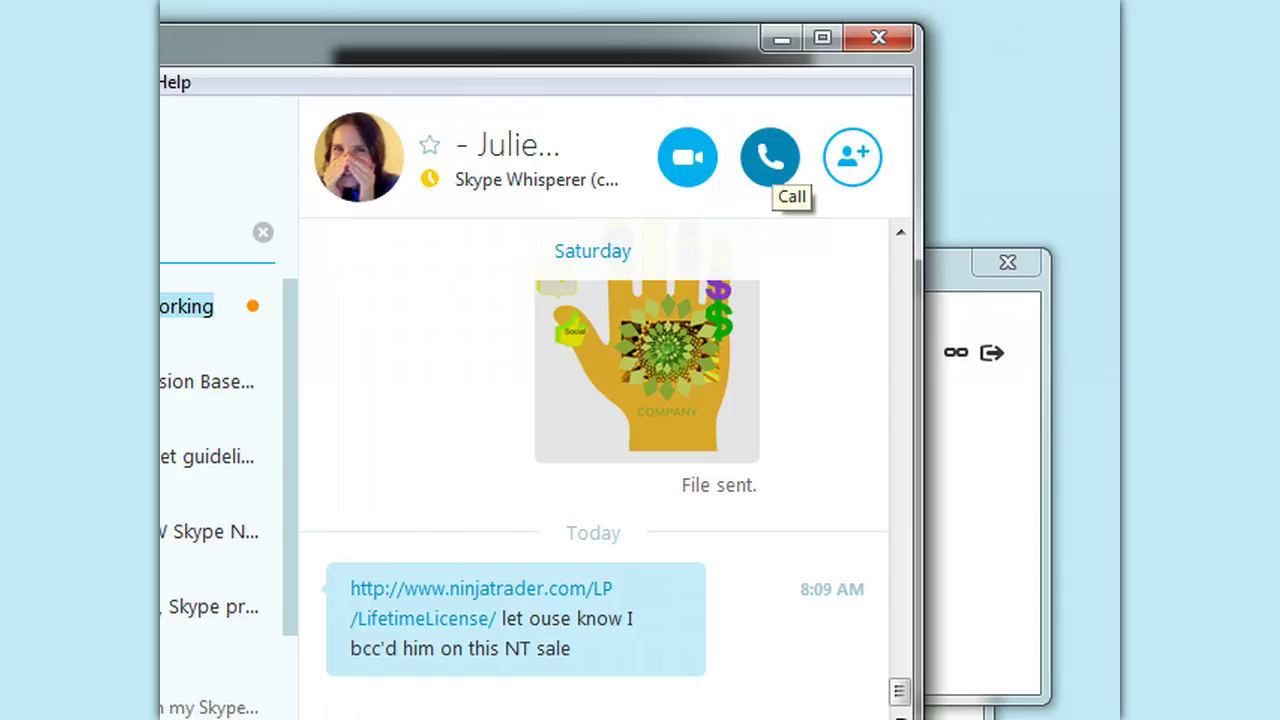
click(770, 160)
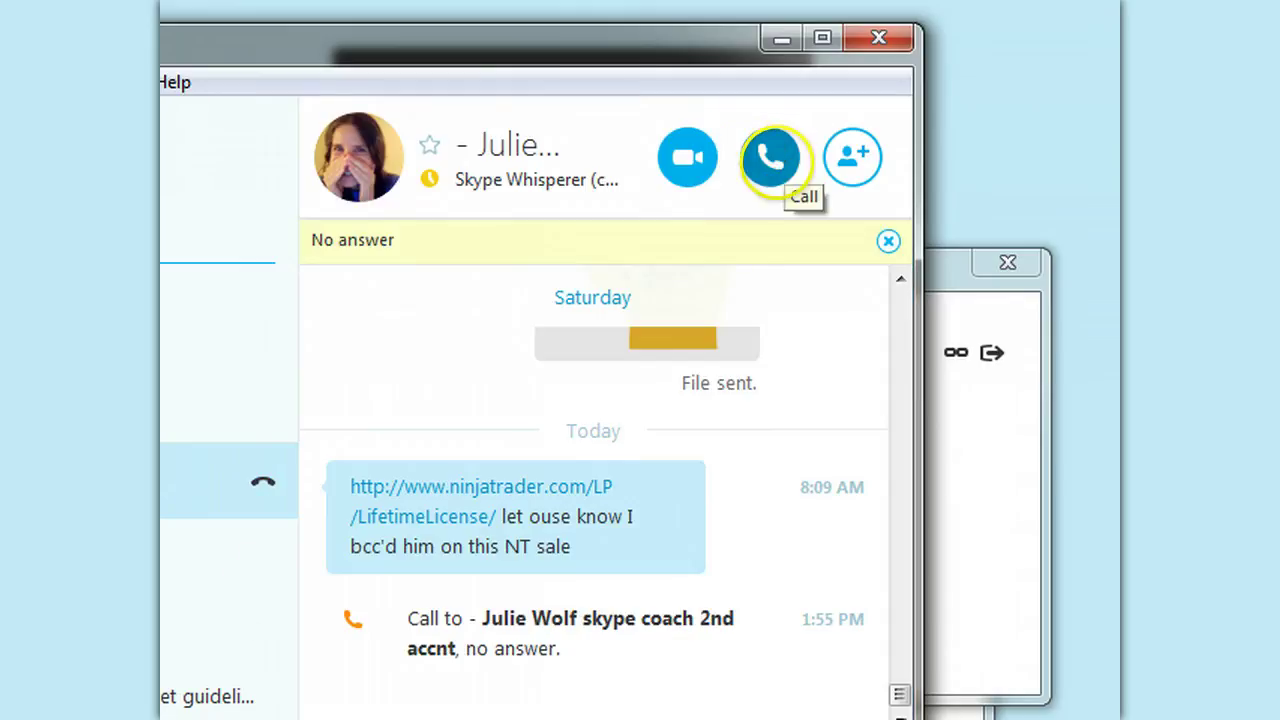
click(771, 158)
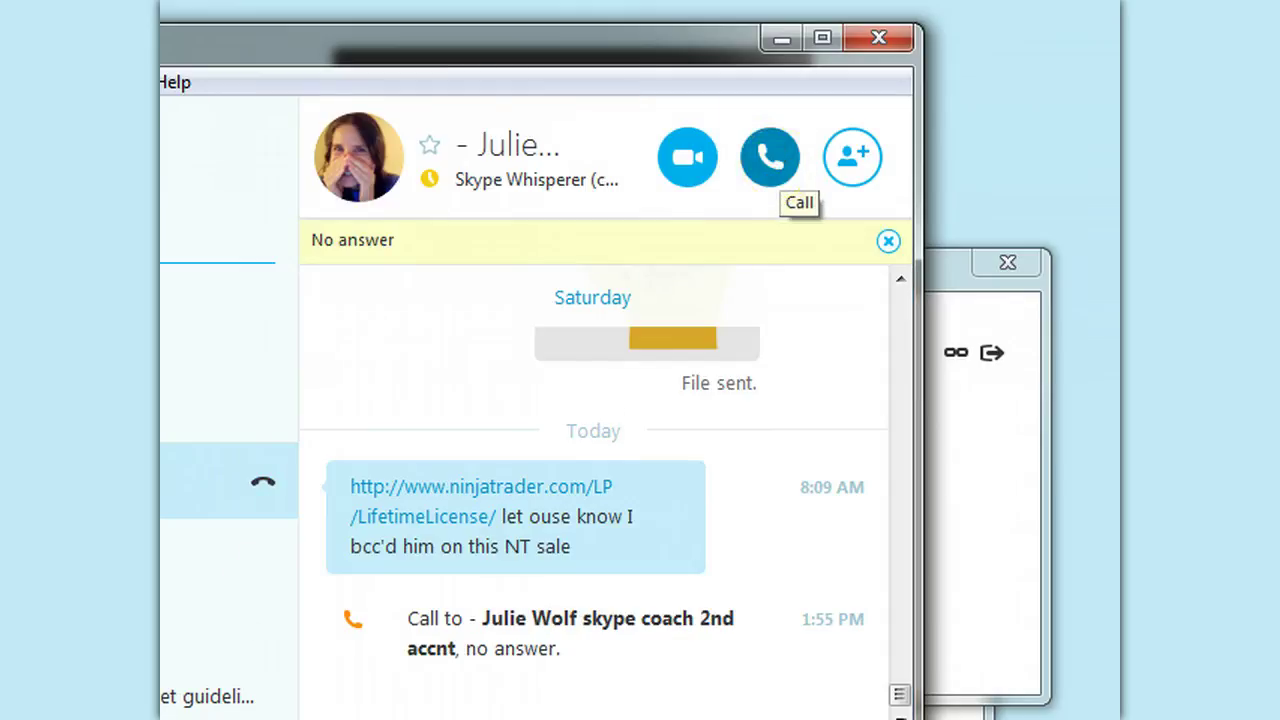
Step: Dismiss the 'No answer' notice and drag the Skype window lower on screen
click(888, 241)
click(771, 158)
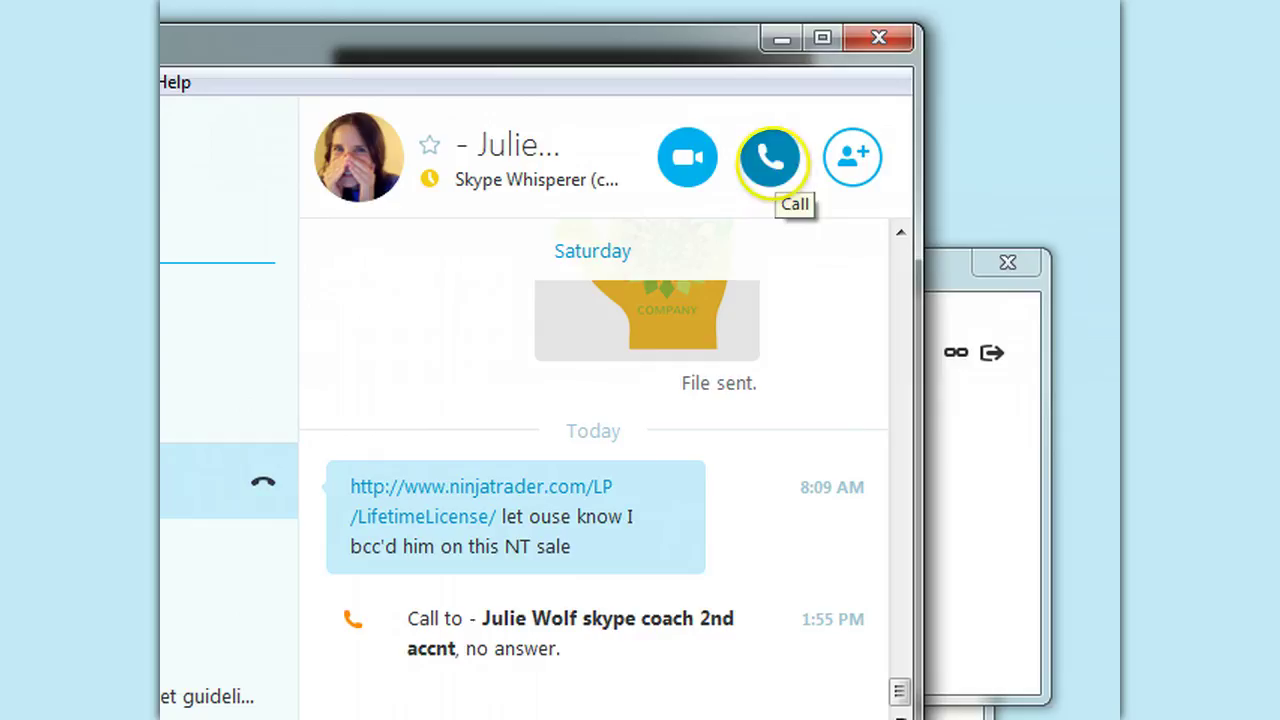
drag(706, 34, 706, 97)
click(783, 220)
click(886, 500)
Step: Switch to the new member's chat showing the missed 1:46 PM and 07:37 incoming calls
scroll(600, 500, up, 5)
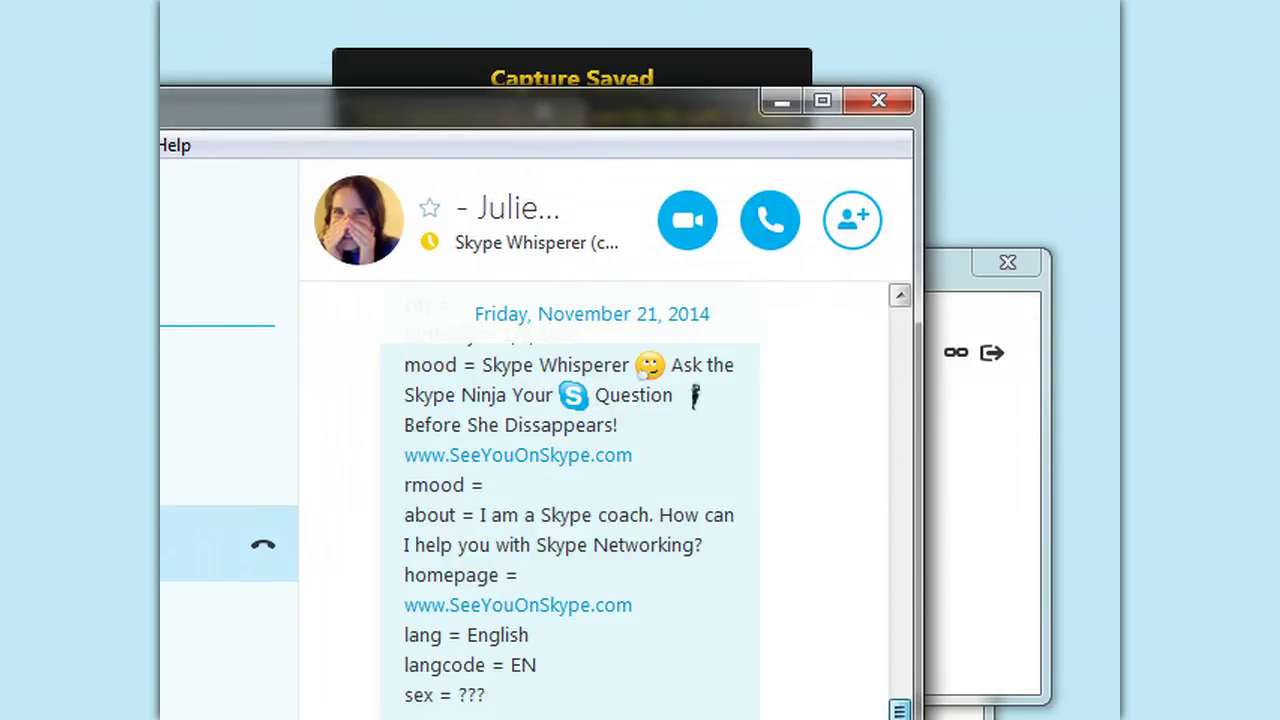
click(792, 527)
click(740, 280)
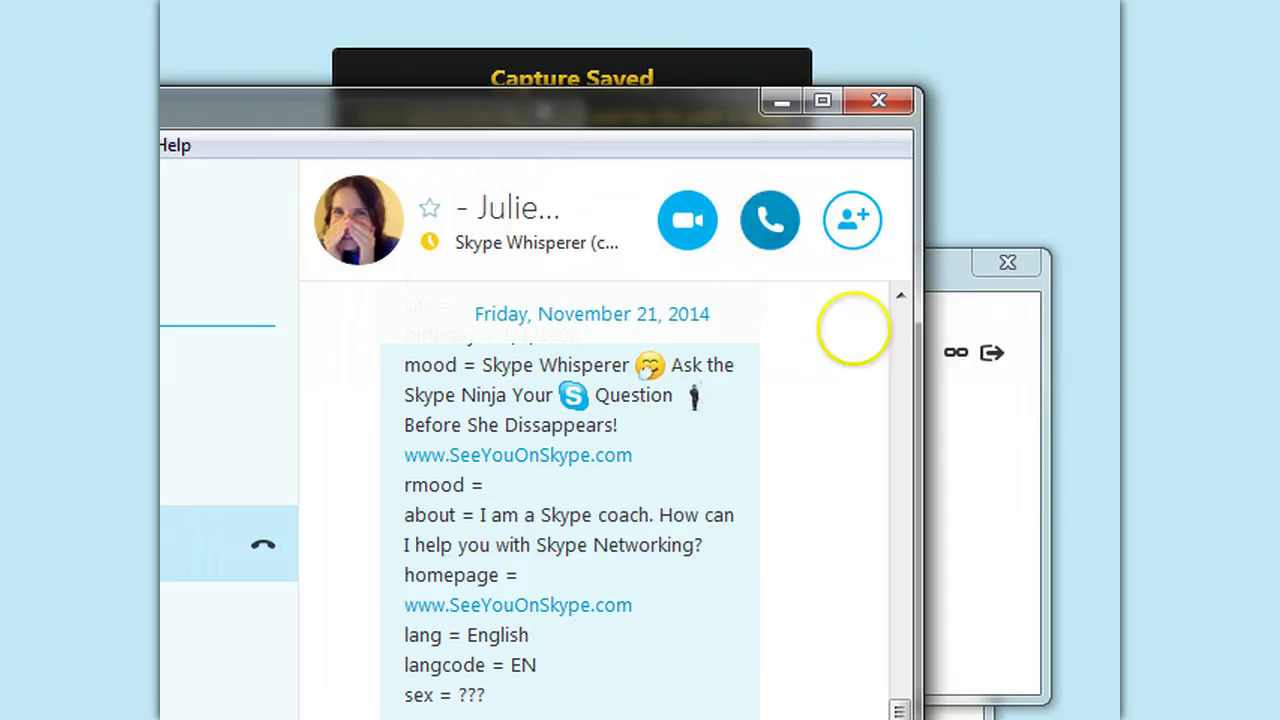
scroll(896, 700, down, 3)
scroll(899, 700, down, 5)
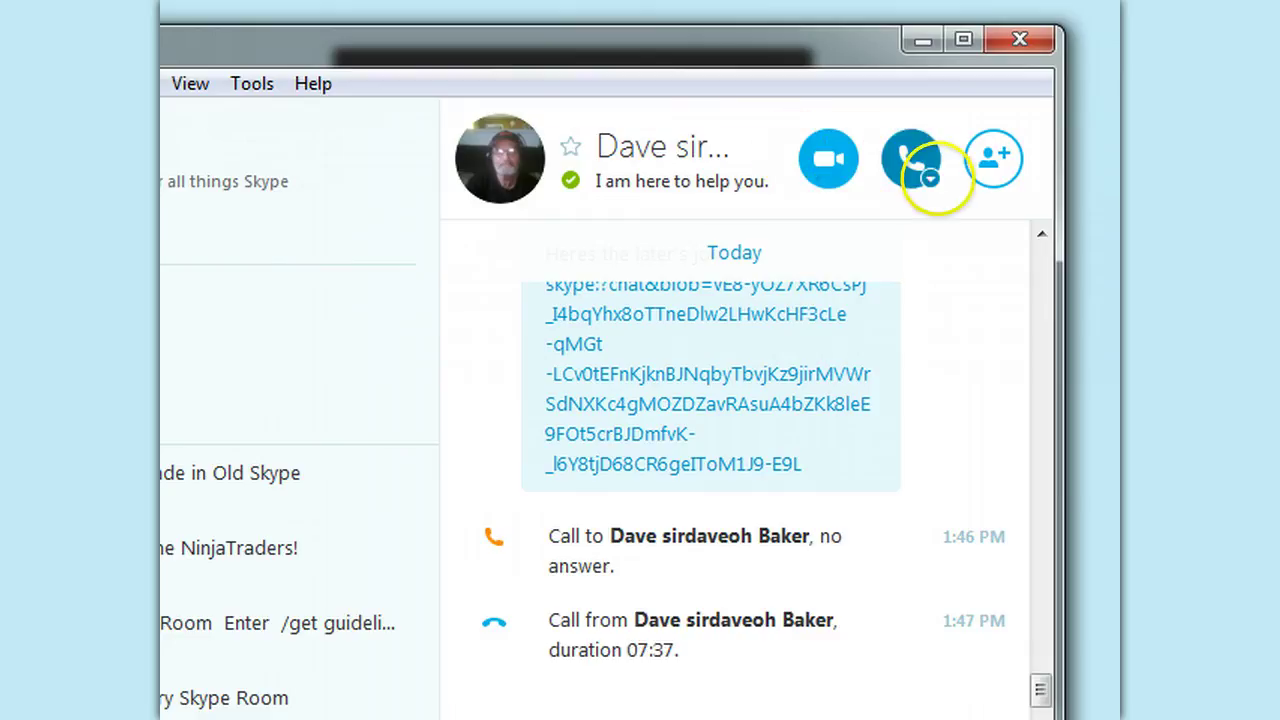
Step: Choose Call Skype from the Call button's dropdown to ring the new member
click(928, 176)
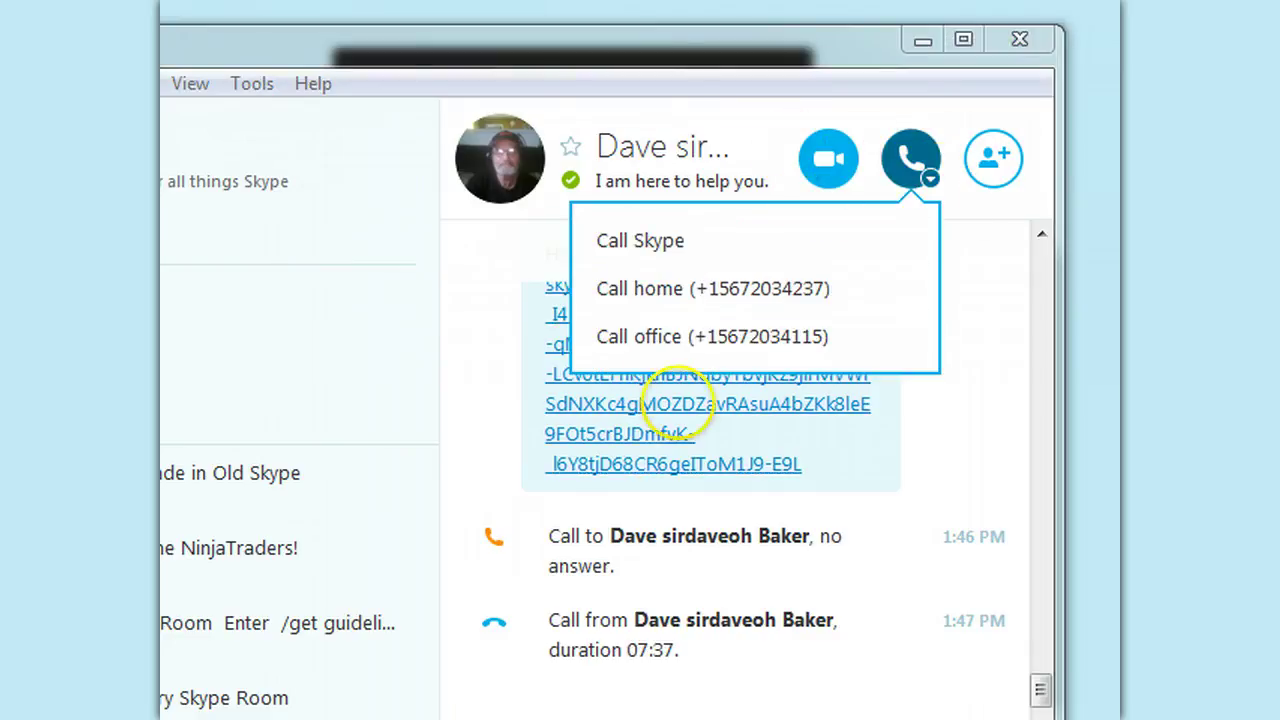
click(489, 260)
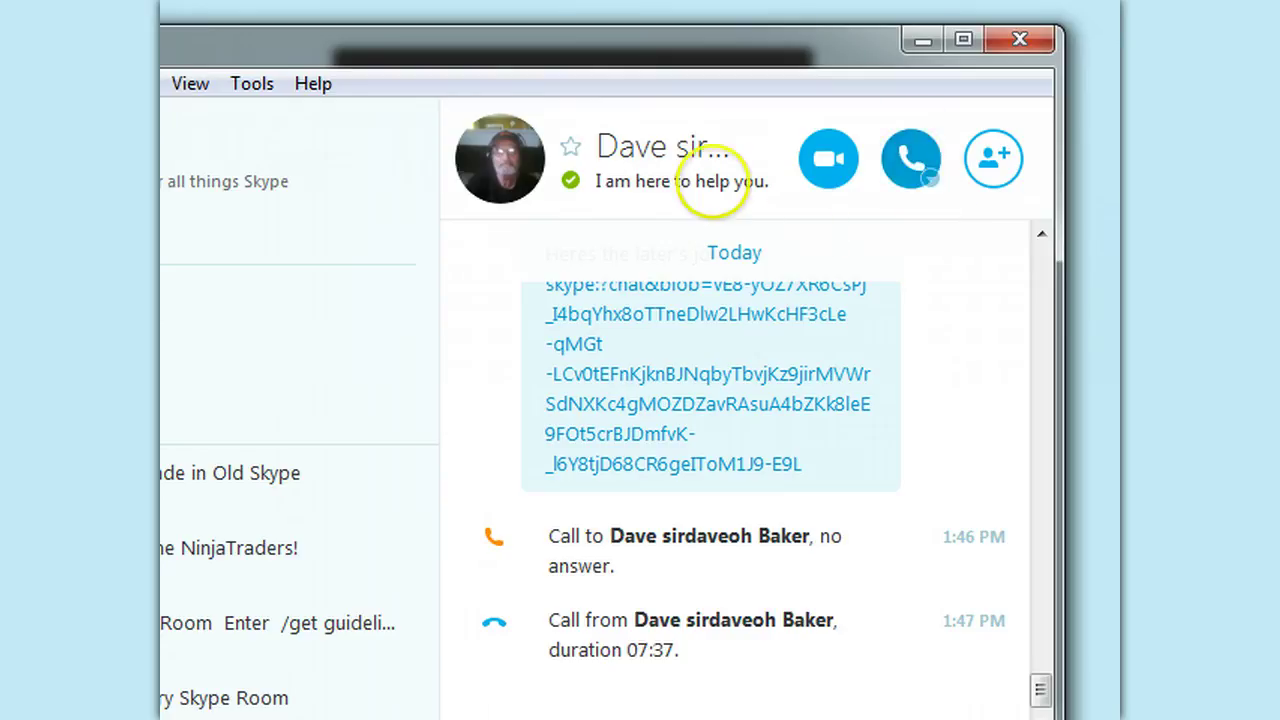
click(912, 162)
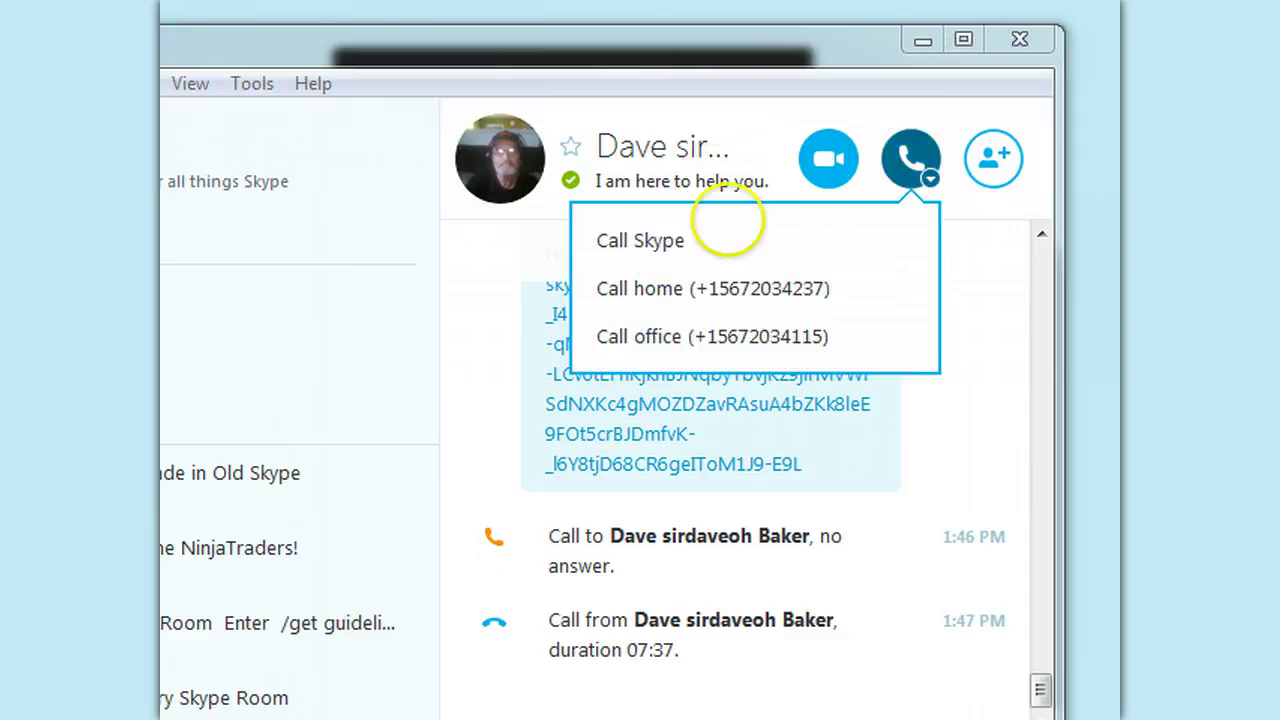
click(729, 227)
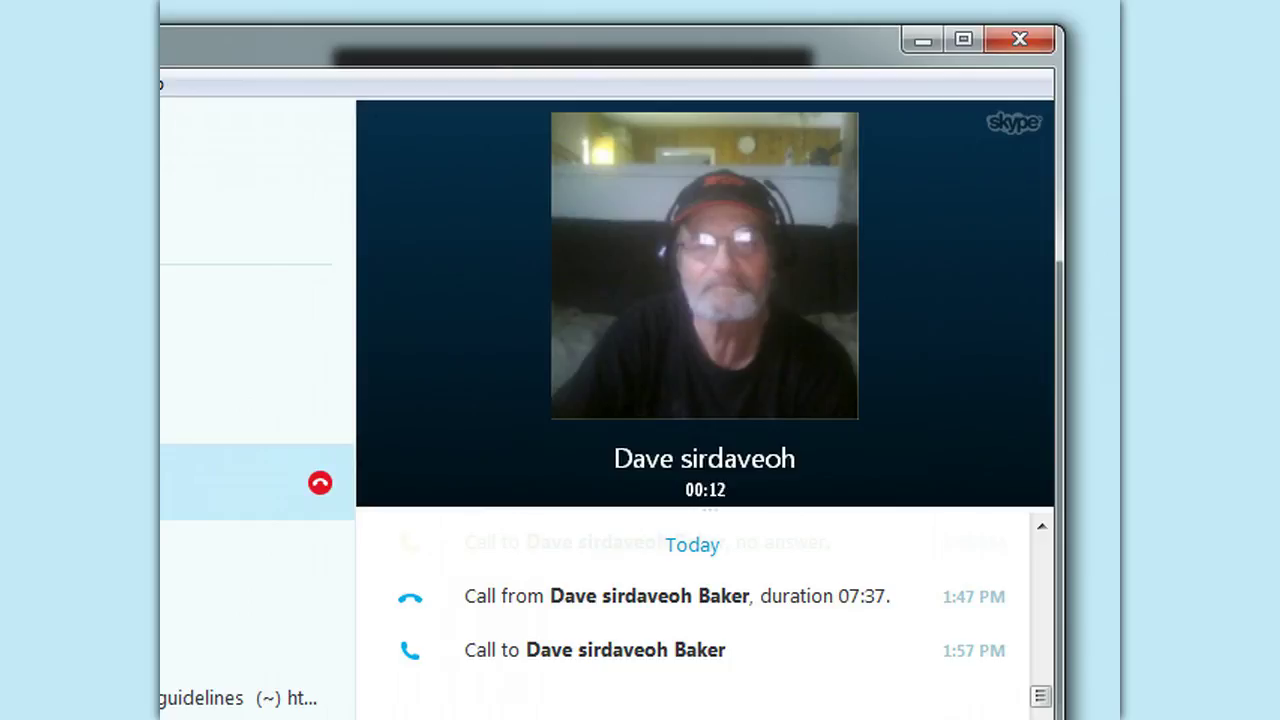
Step: Open the call's + menu for adding people or sharing
mouse_move(709, 443)
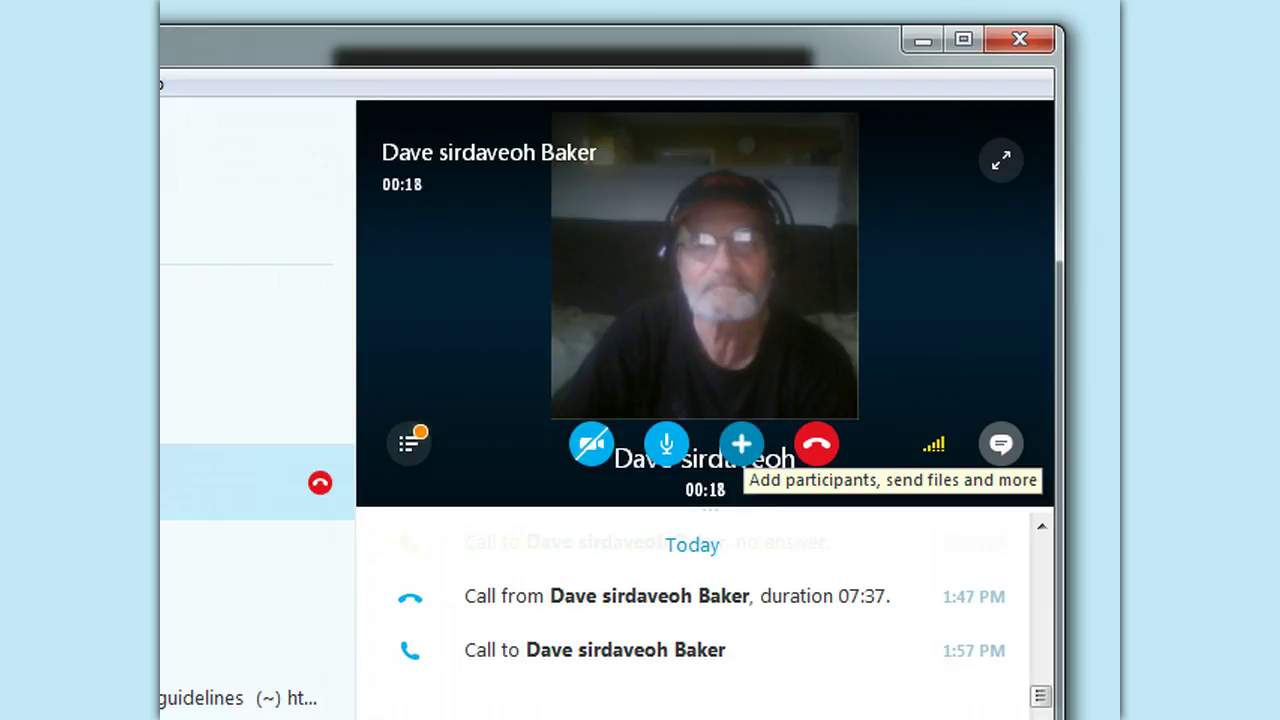
click(741, 443)
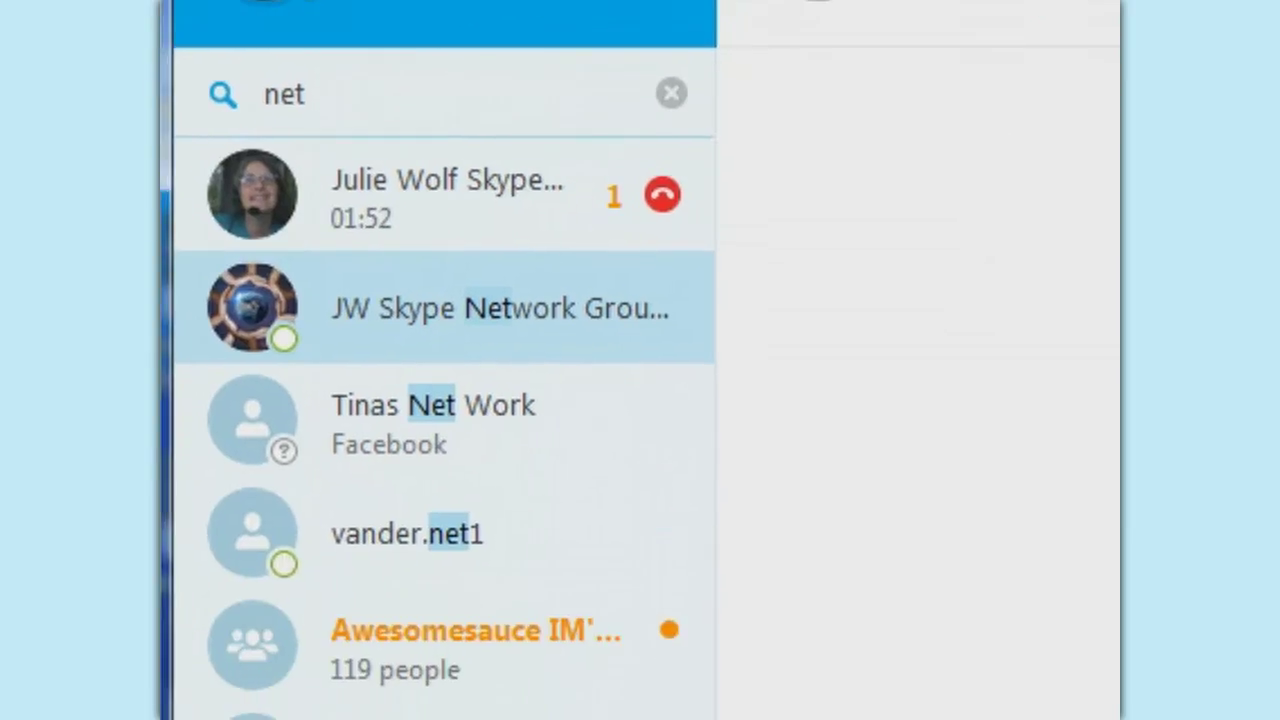
Step: Open the Skype Networking Project Room chat from the search results
click(413, 618)
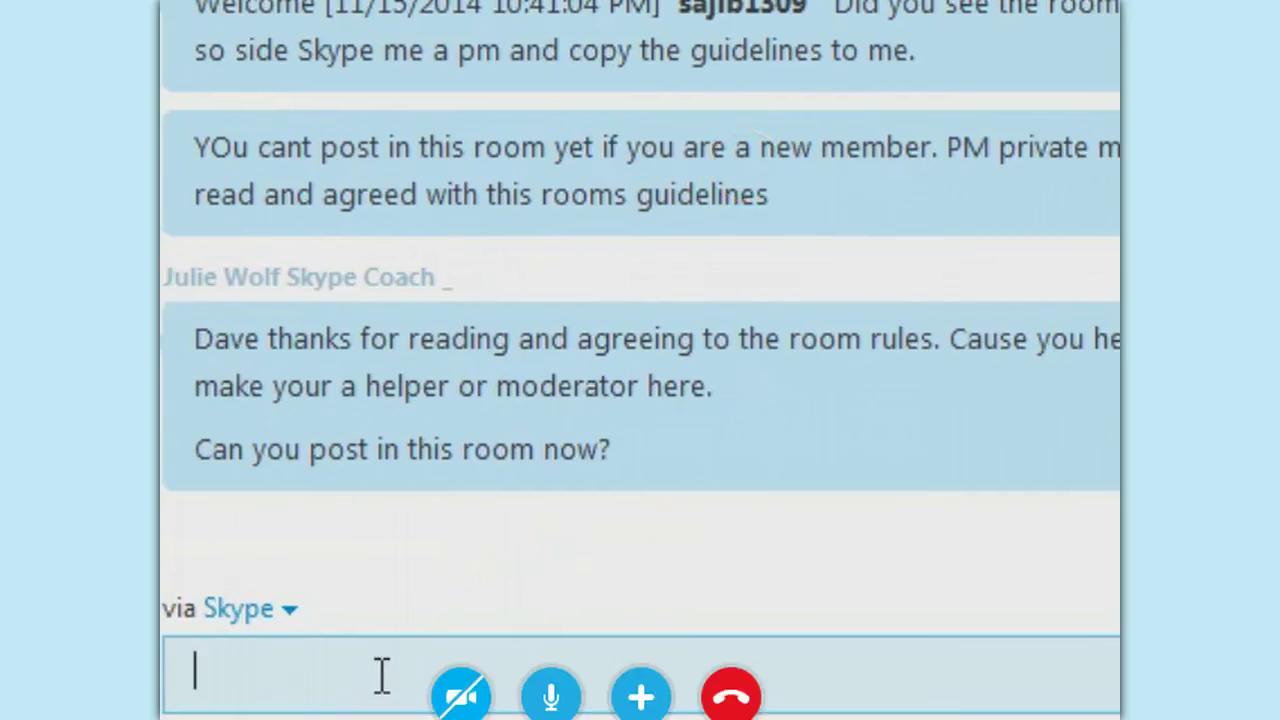
Step: Send 'hello everyone' to the group room chat
text(hello)
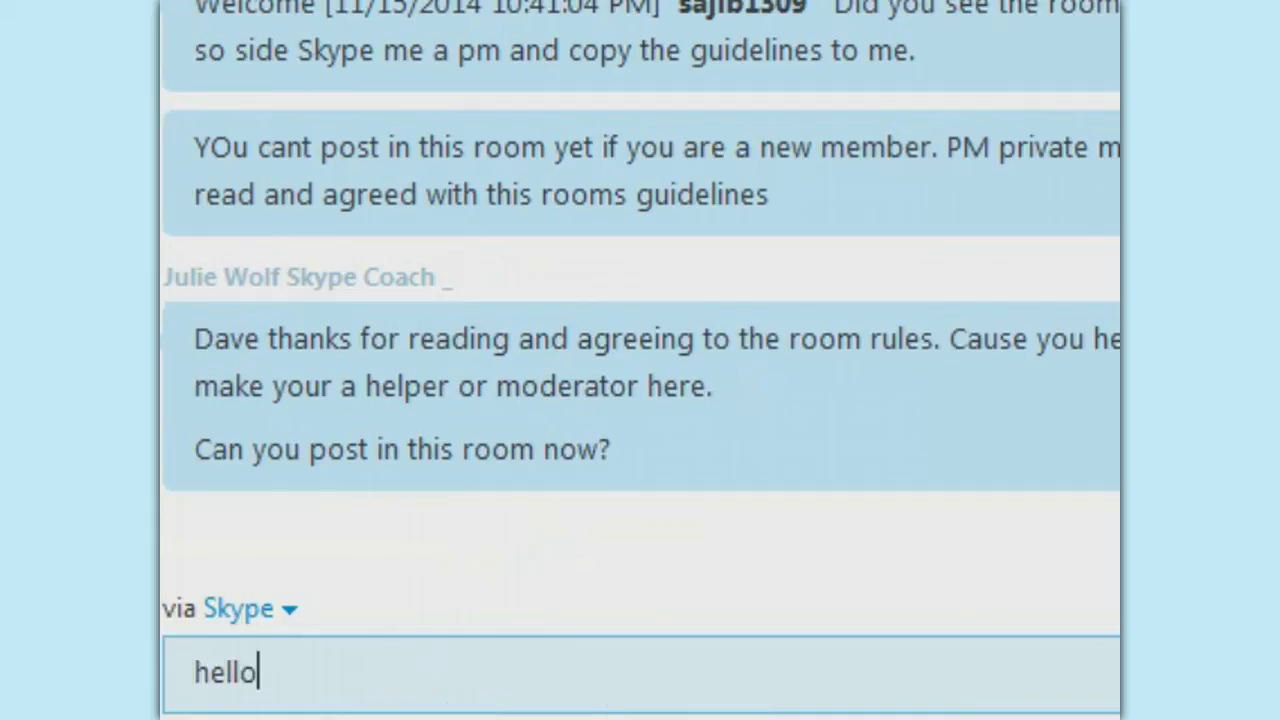
text( every o)
key(BackSpace)
text(one)
key(Return)
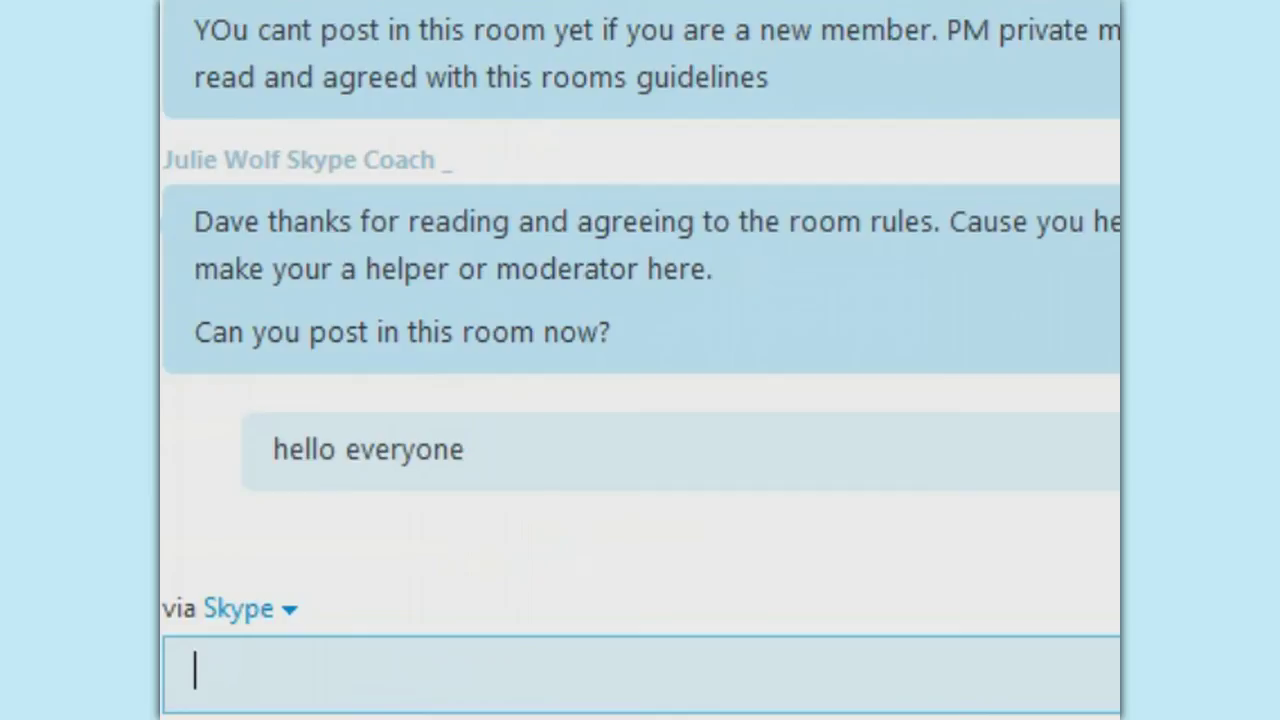
mouse_move(746, 170)
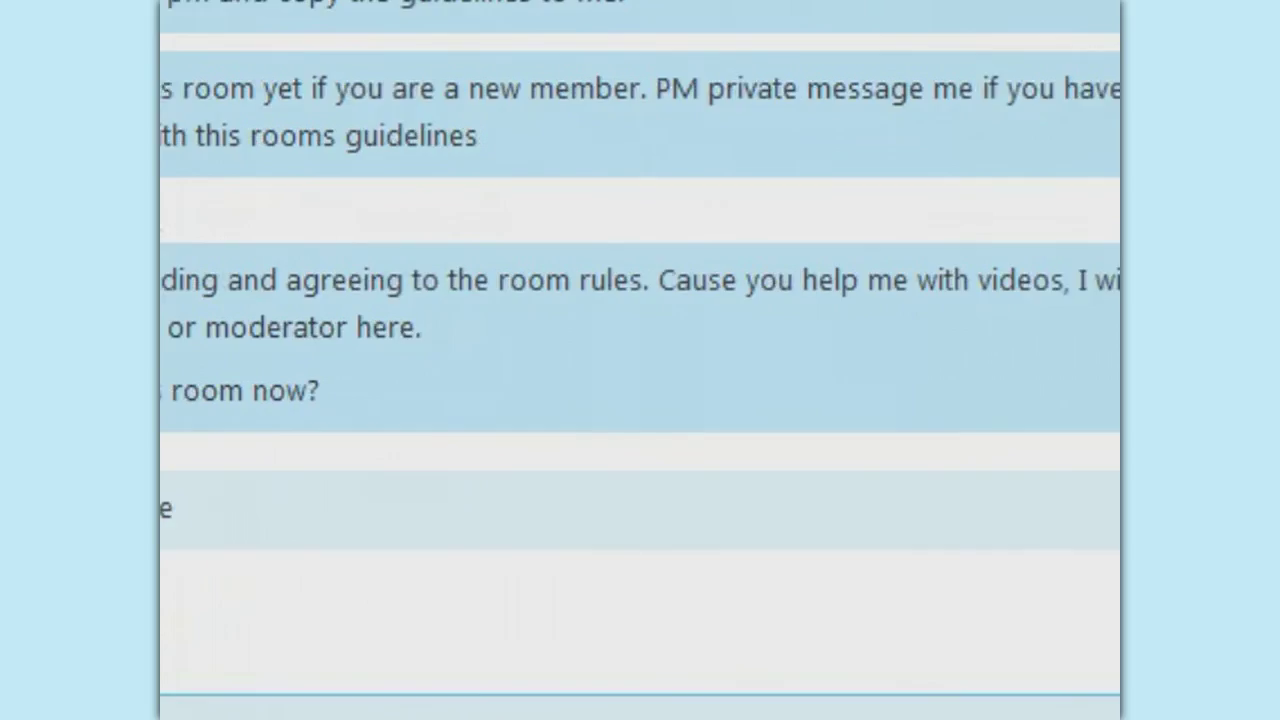
key(Return)
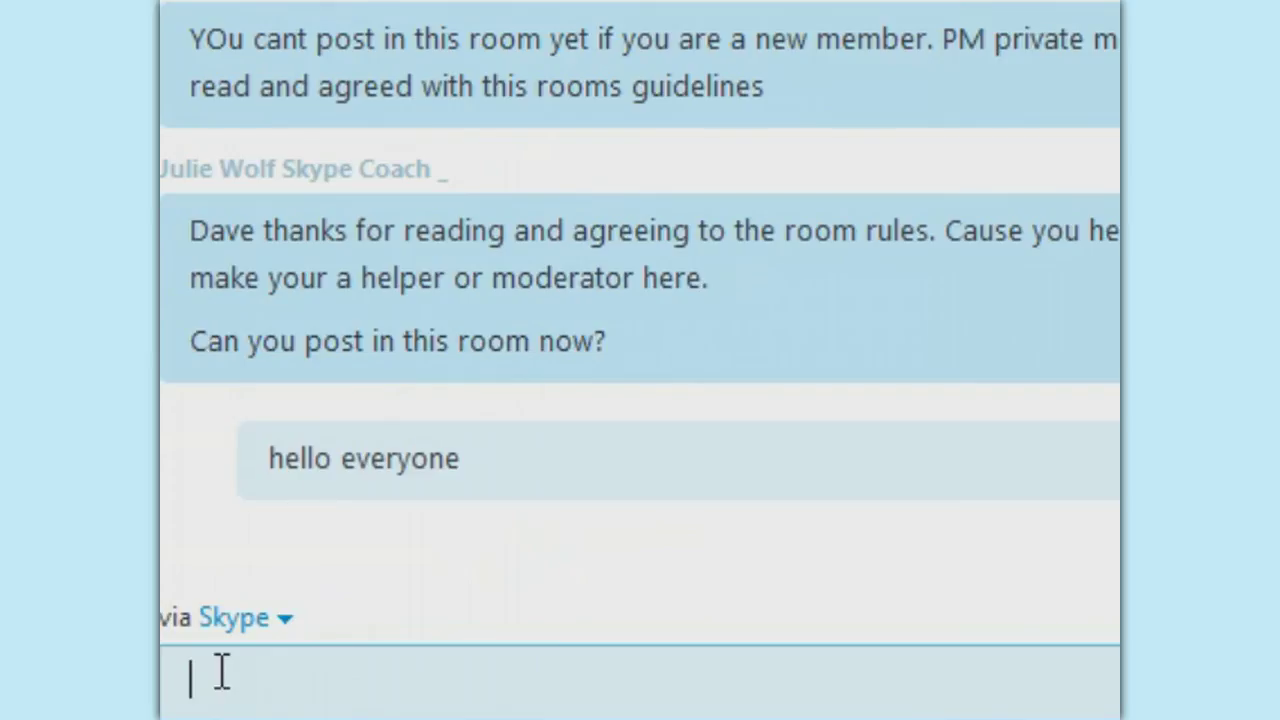
Step: Send '/get role' in the room and get the role=HELPER reply
text(/)
text(get)
text( roo)
key(BackSpace)
text(le)
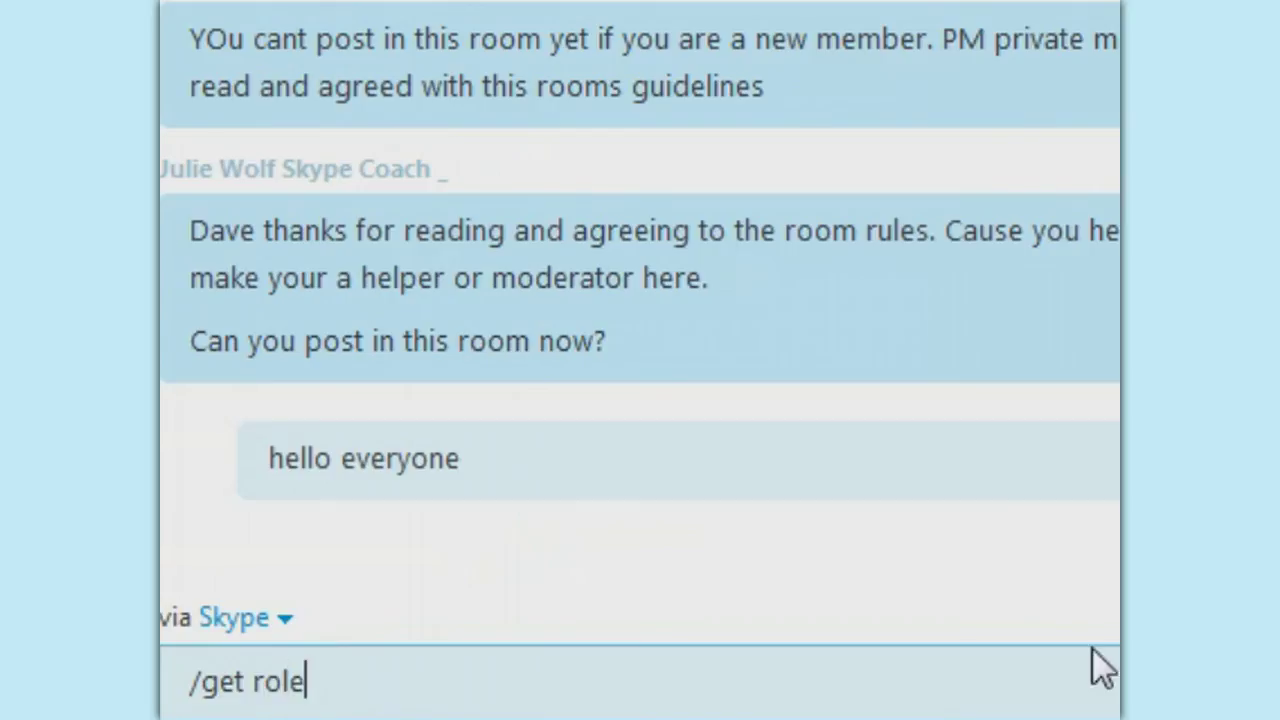
key(Return)
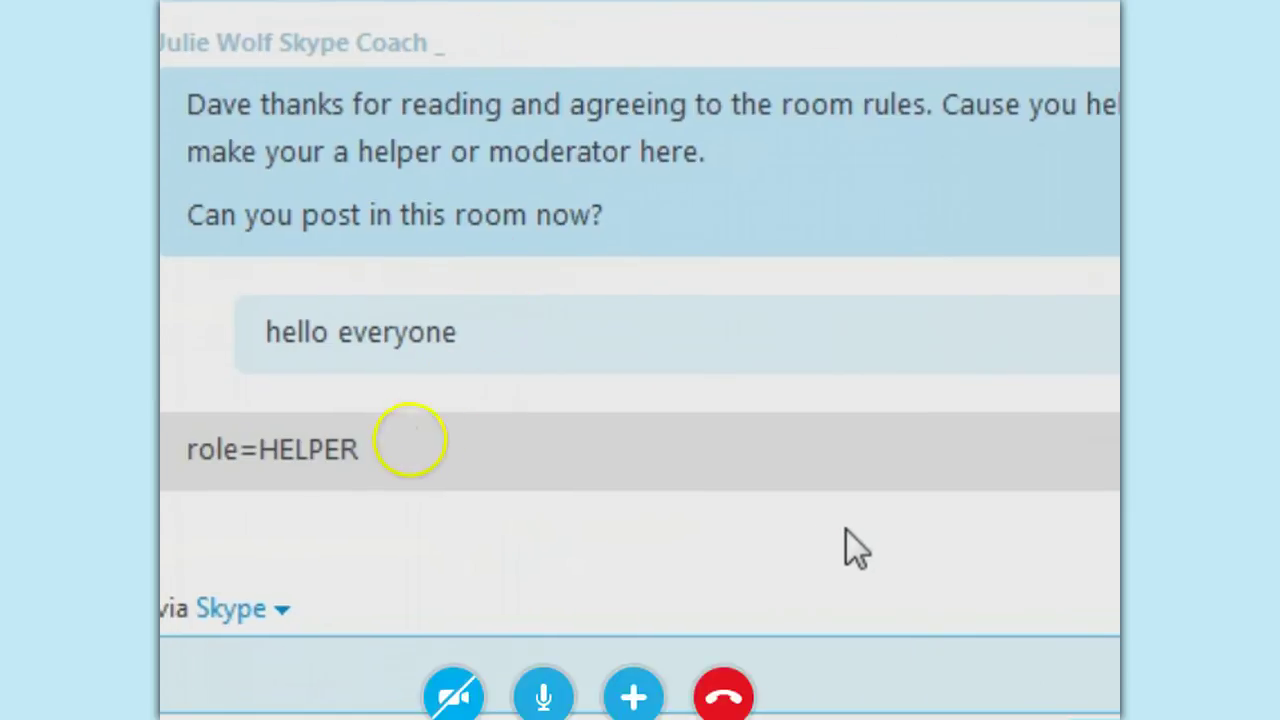
click(286, 678)
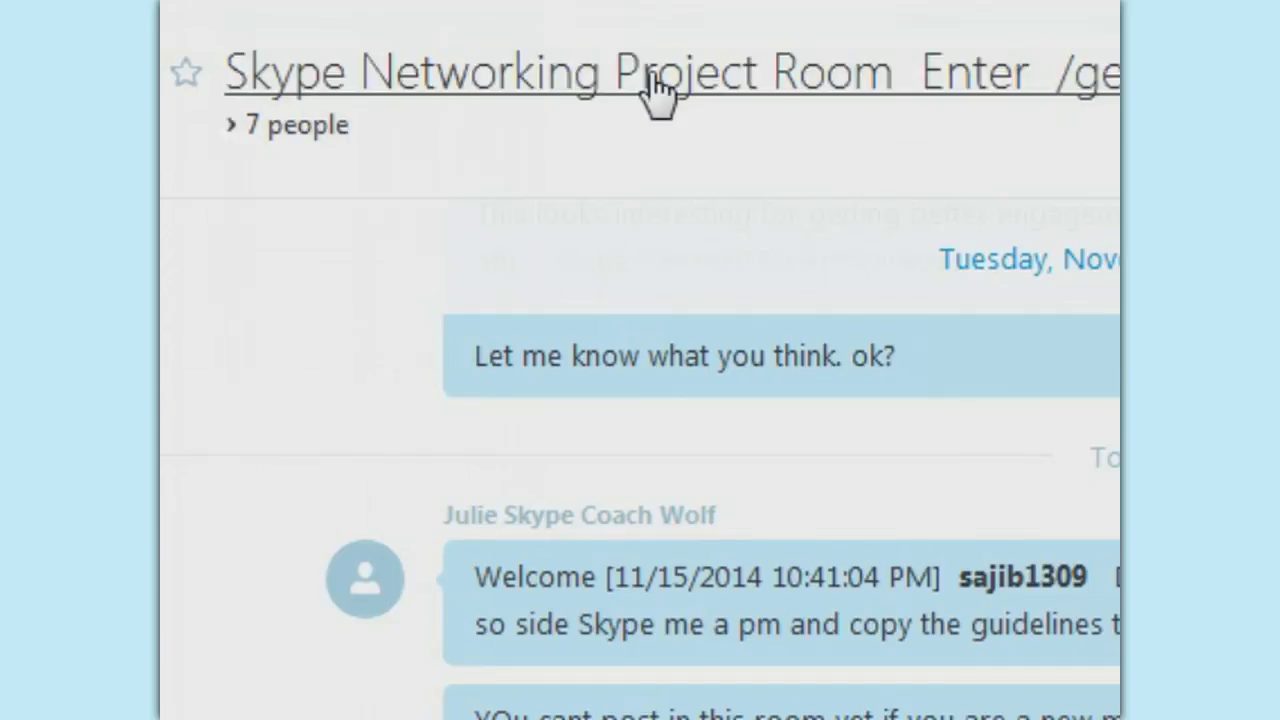
Step: Open the Skype Networking Project Room profile showing its 7 people and administrators
click(653, 90)
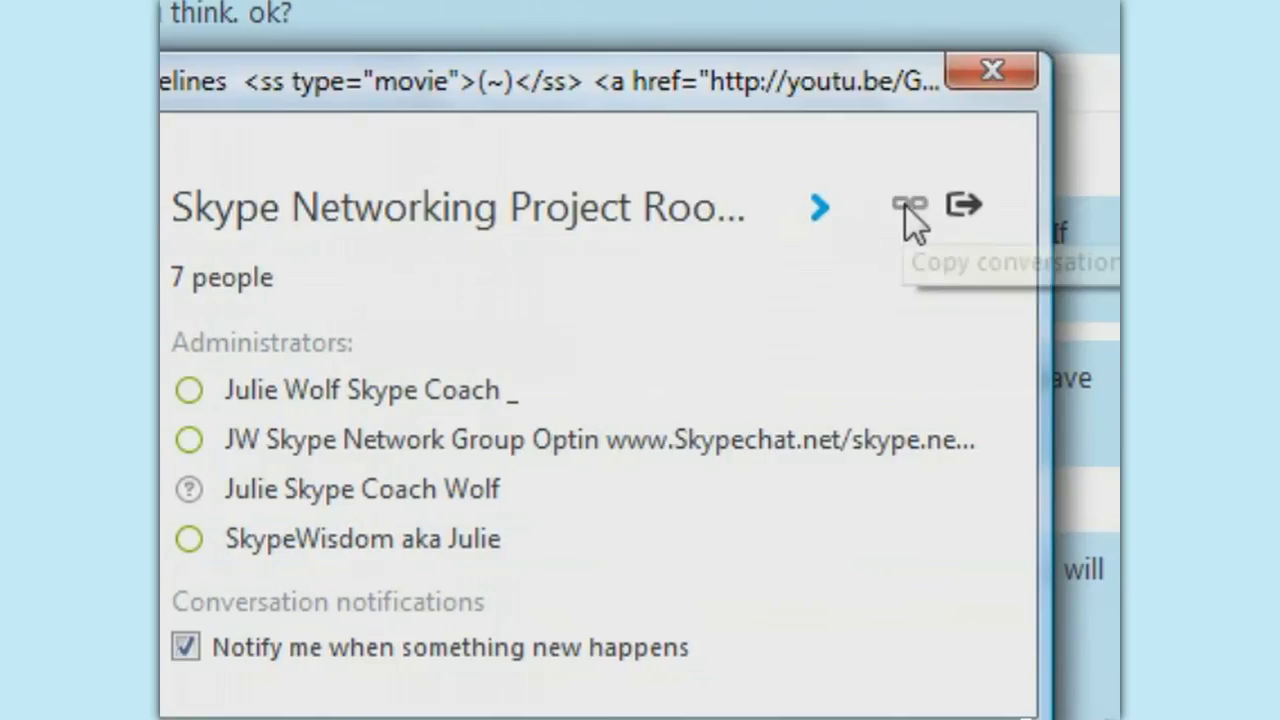
click(910, 203)
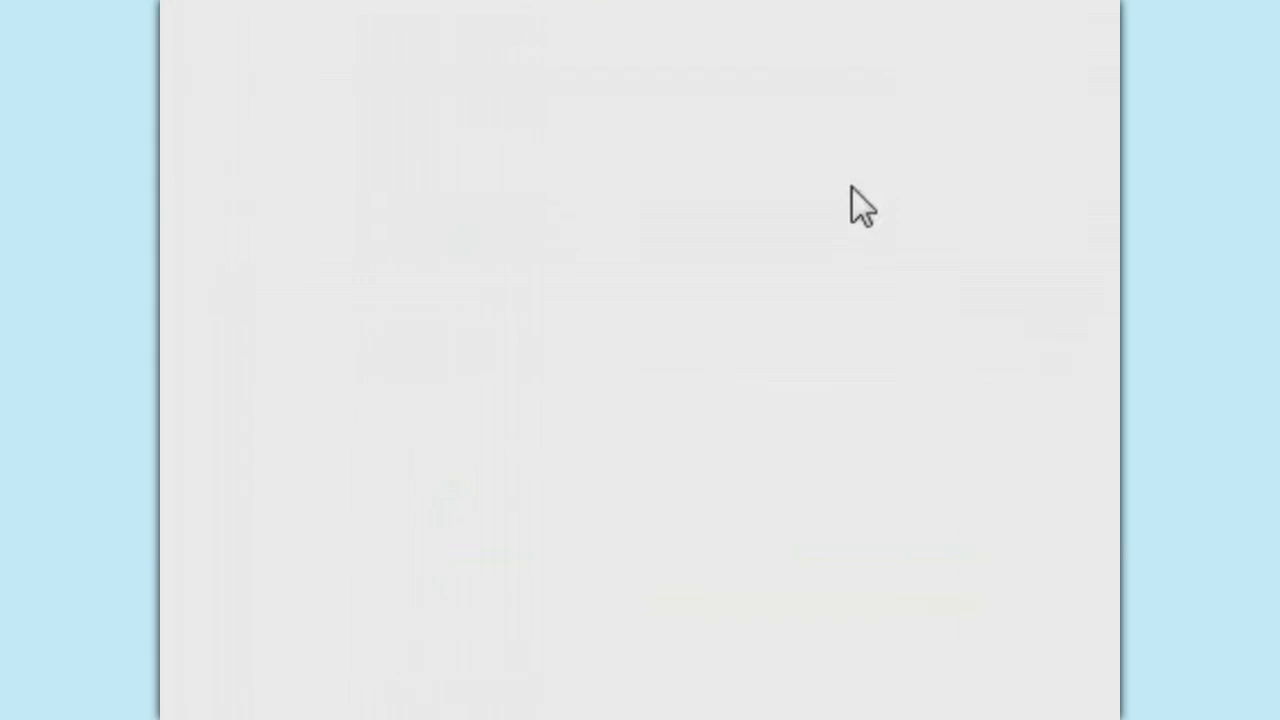